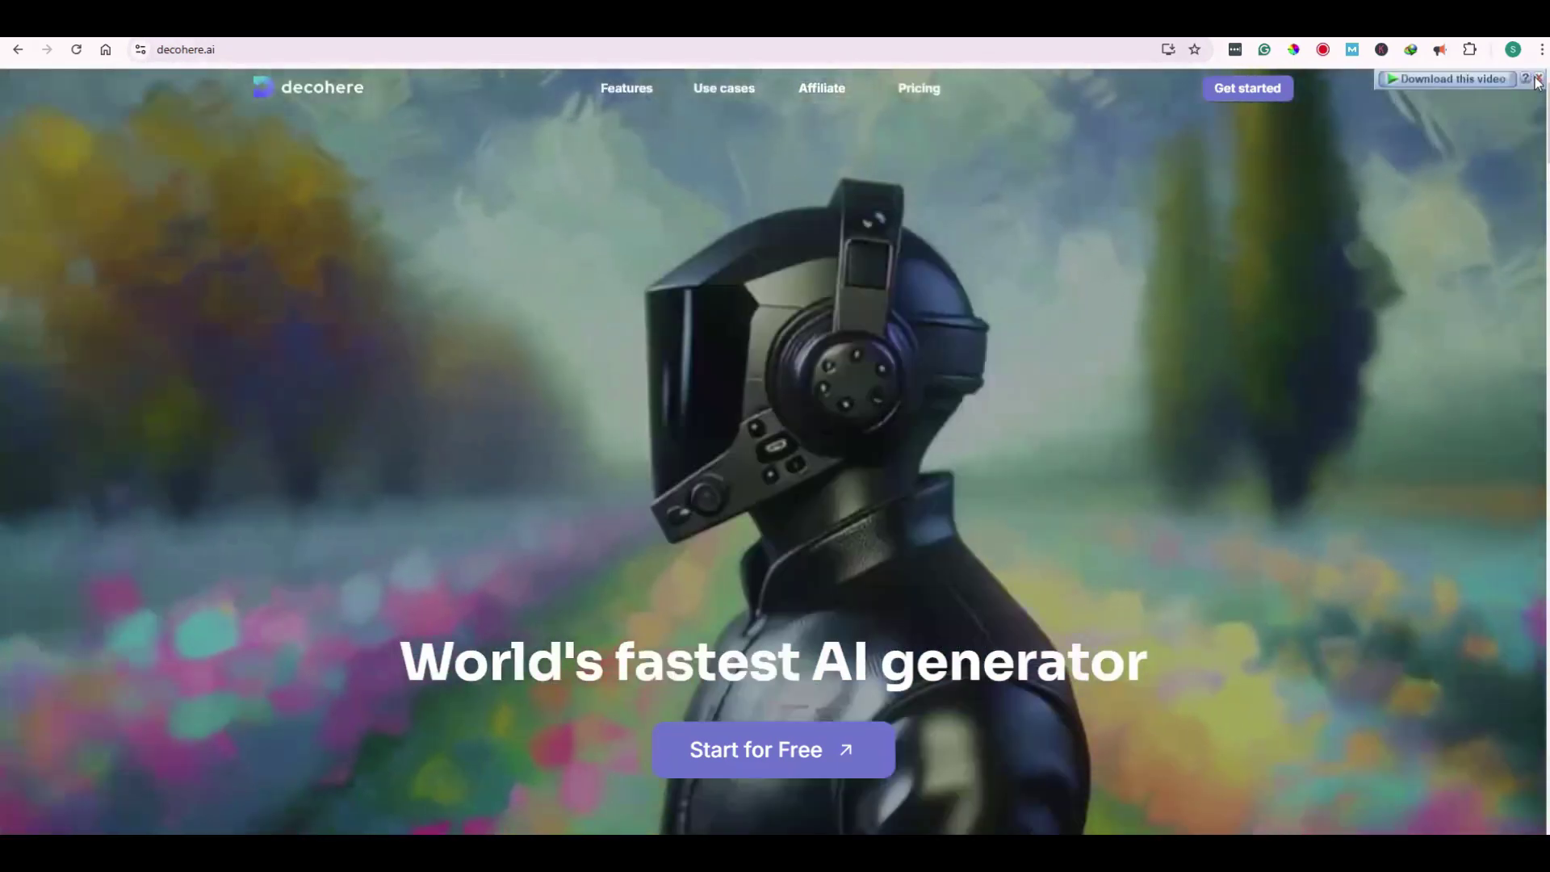
Close the 'Download this video' bar at the top right of the Decohere landing page
{"action": "left_click", "coordinate": [1538, 79]}
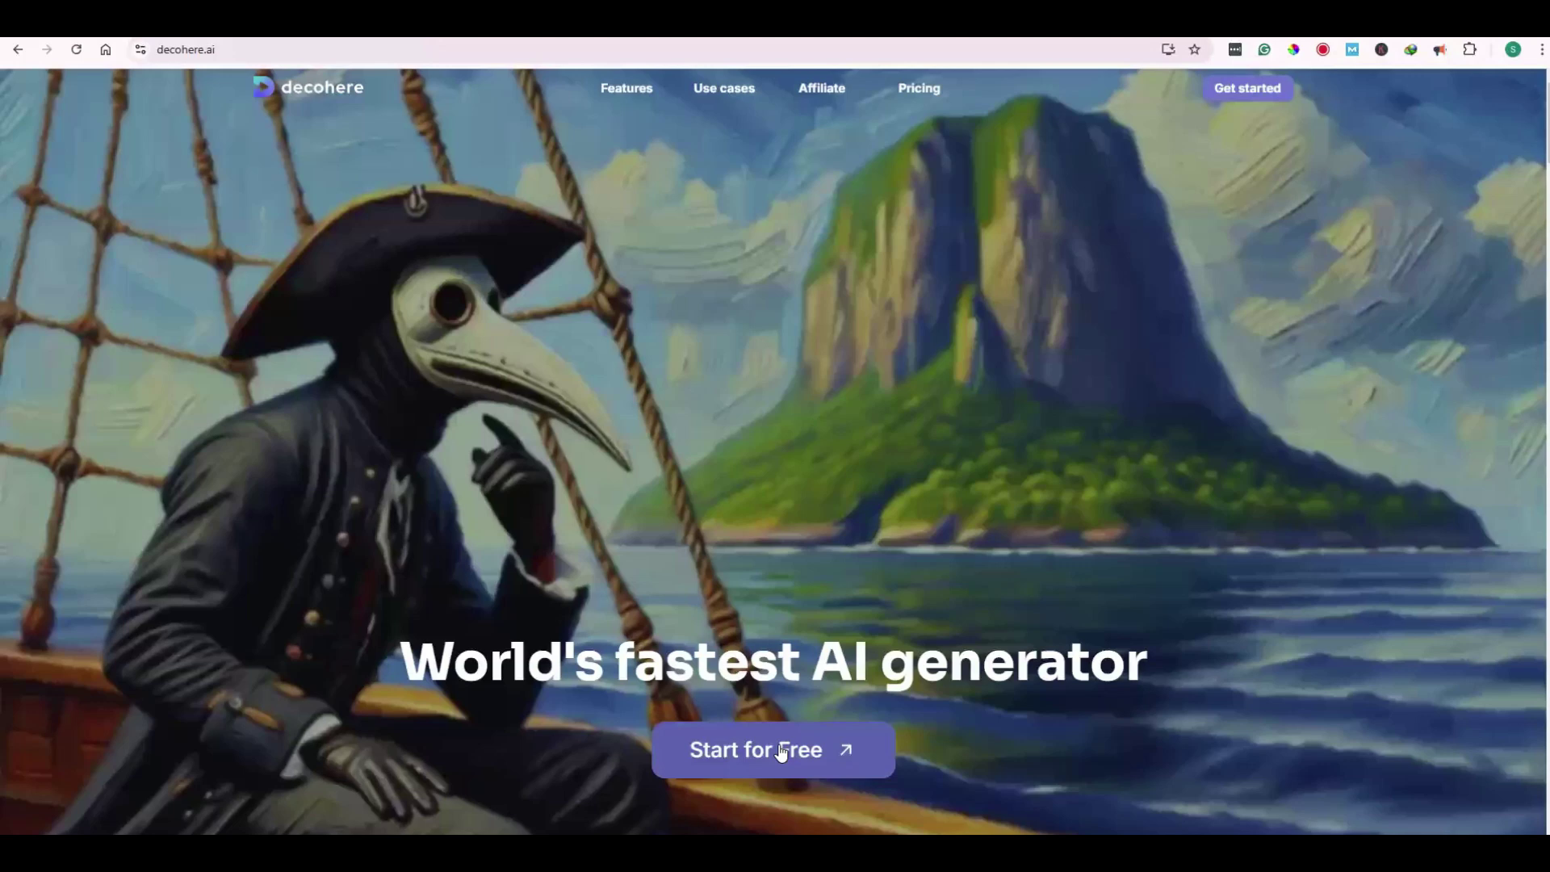
Start for free and sign in with the Google account
{"action": "left_click", "coordinate": [781, 752]}
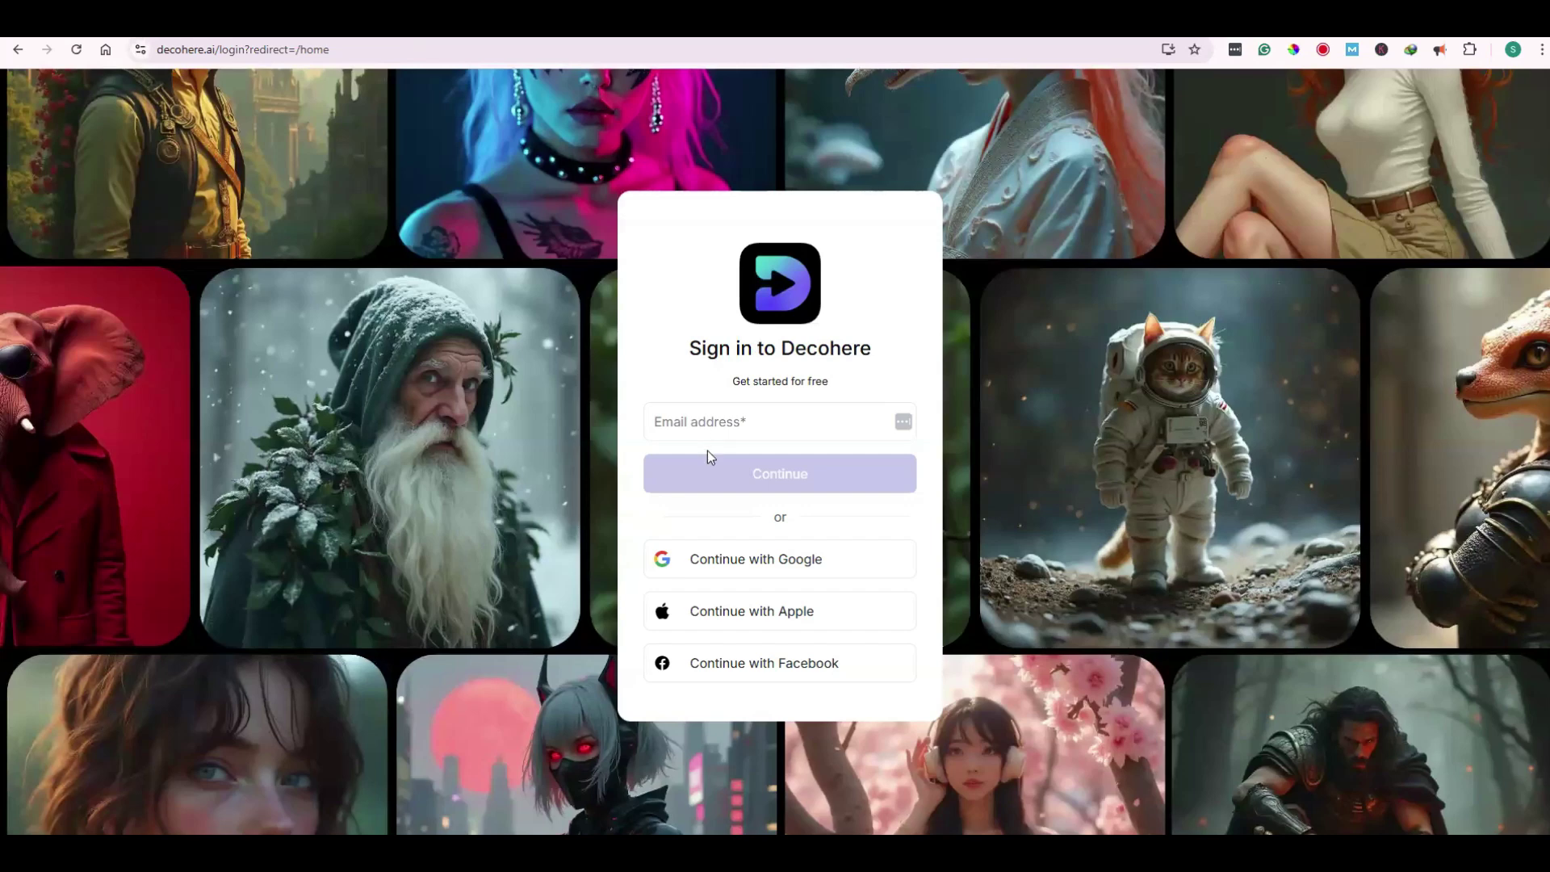
{"action": "left_click", "coordinate": [710, 560]}
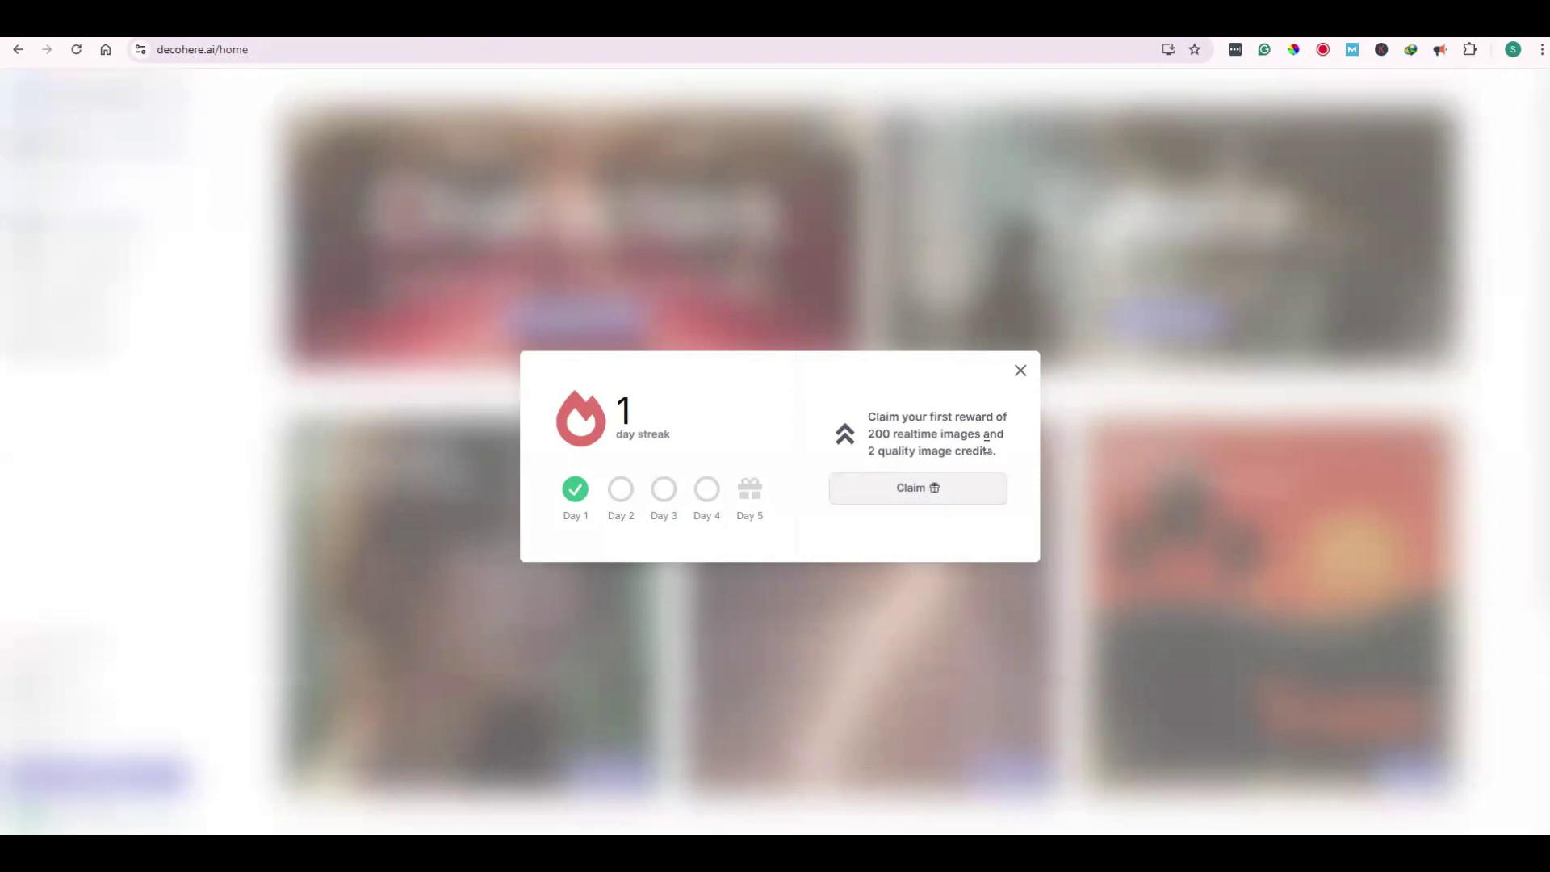
Claim the 200 realtime images and 2 quality credits, then close the streak dialog
{"action": "left_click", "coordinate": [921, 489]}
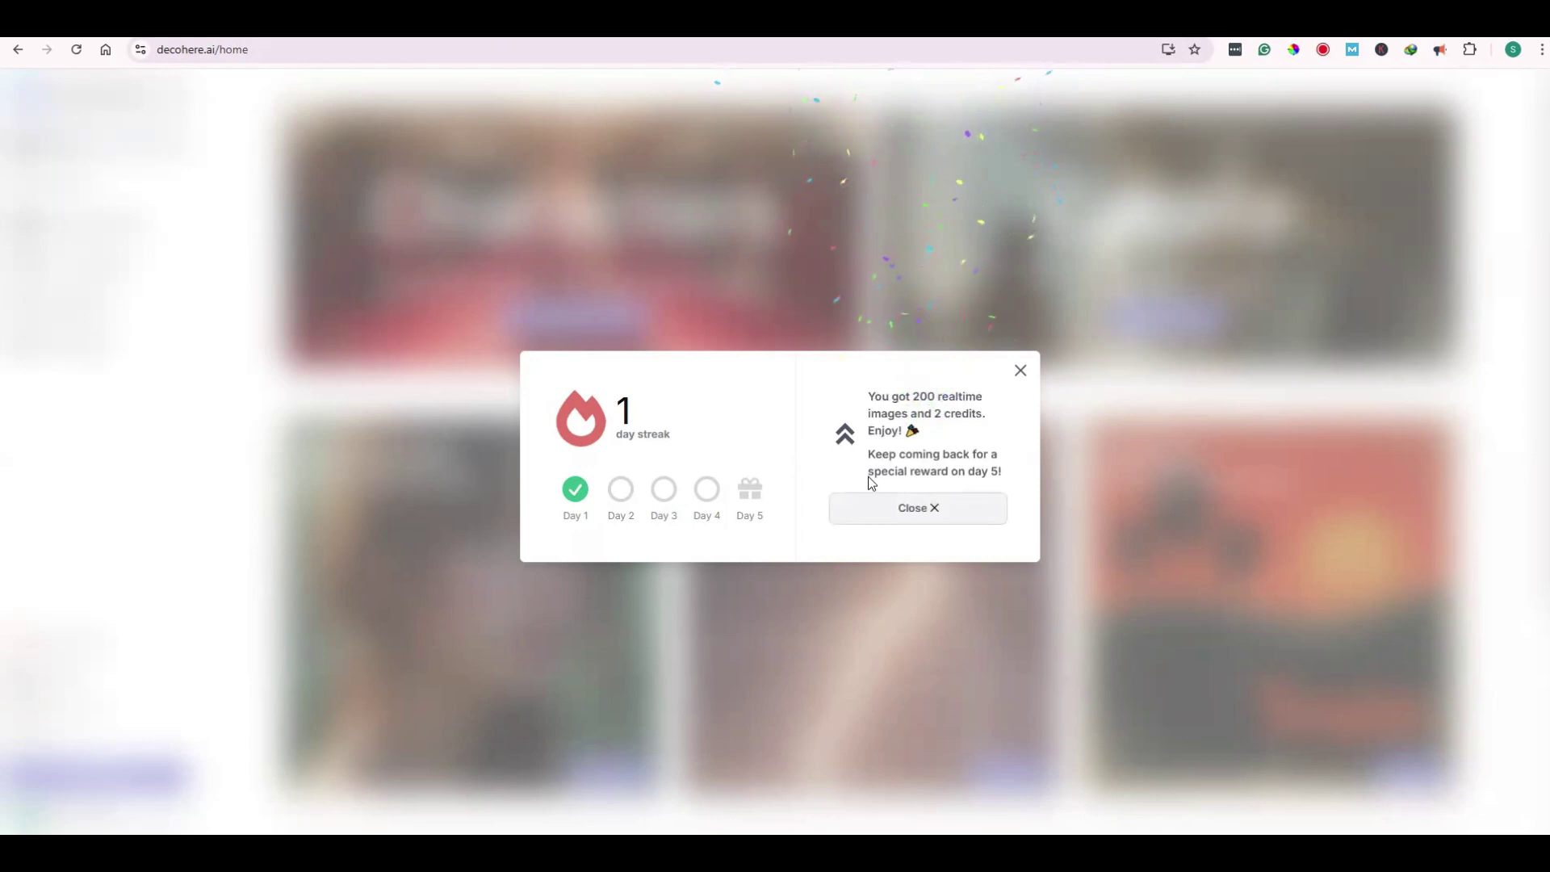
{"action": "left_click", "coordinate": [917, 517]}
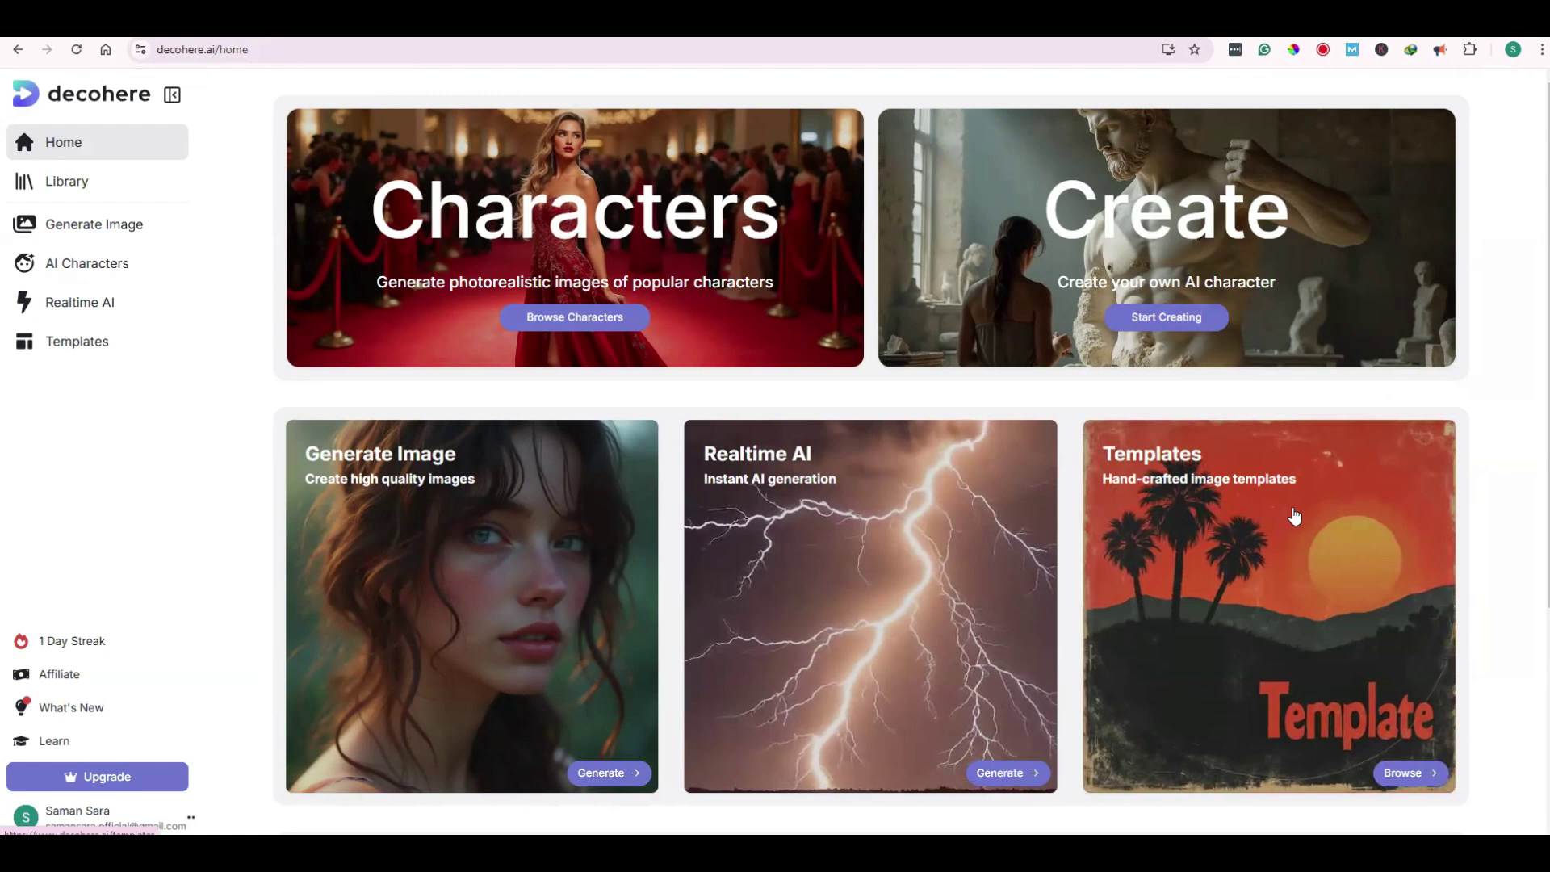
Scroll down the home page and open the Generate Image quality-image generator
{"action": "scroll", "coordinate": [896, 585], "scroll_direction": "down", "scroll_amount": 3}
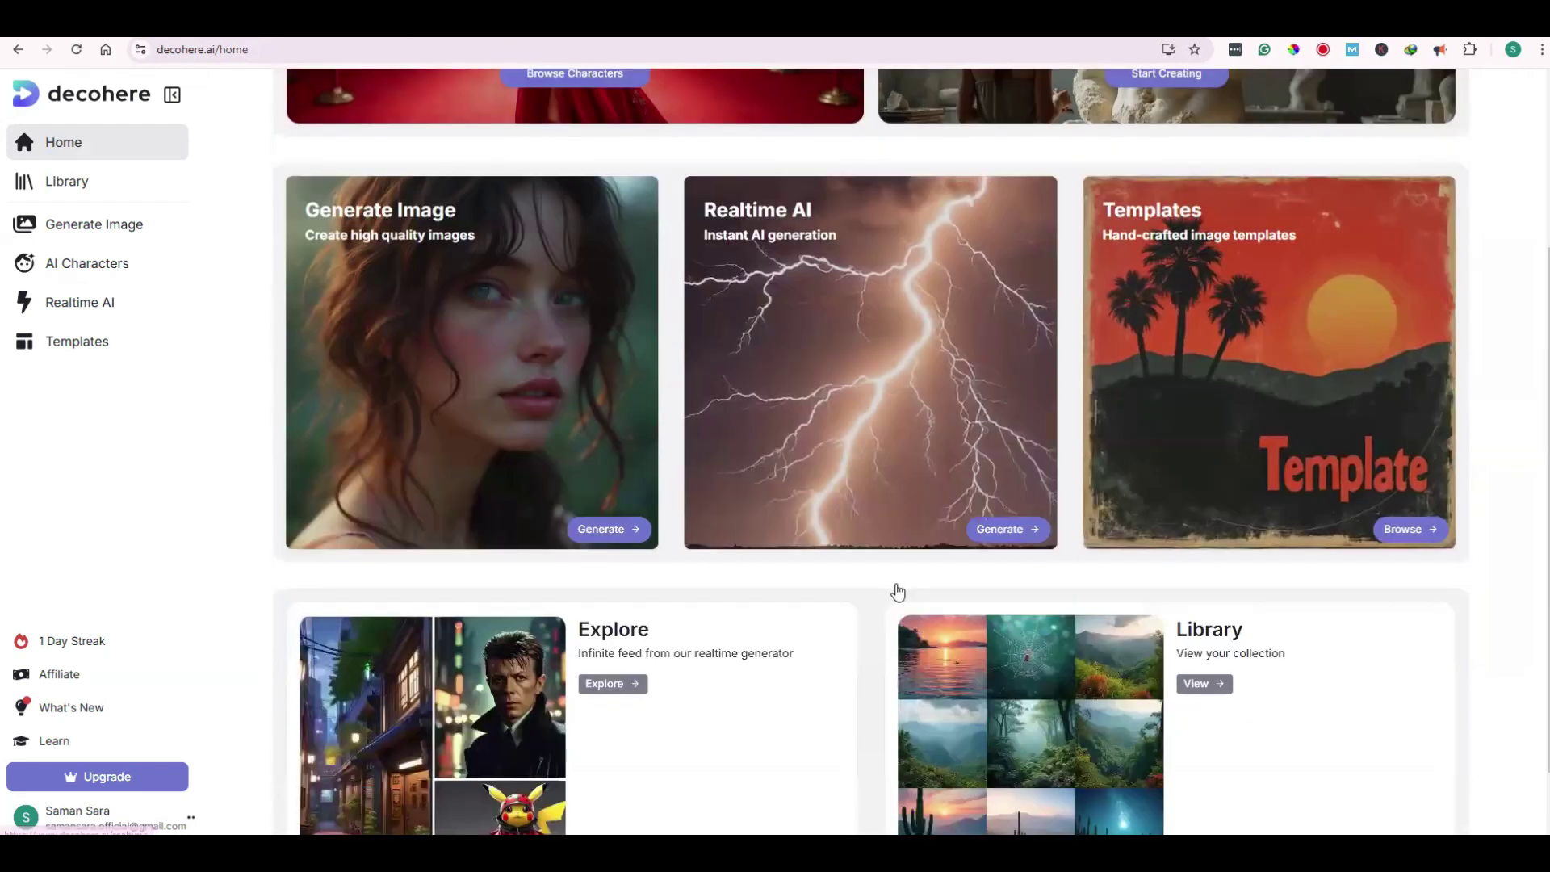
{"action": "scroll", "coordinate": [898, 592], "scroll_direction": "down", "scroll_amount": 1}
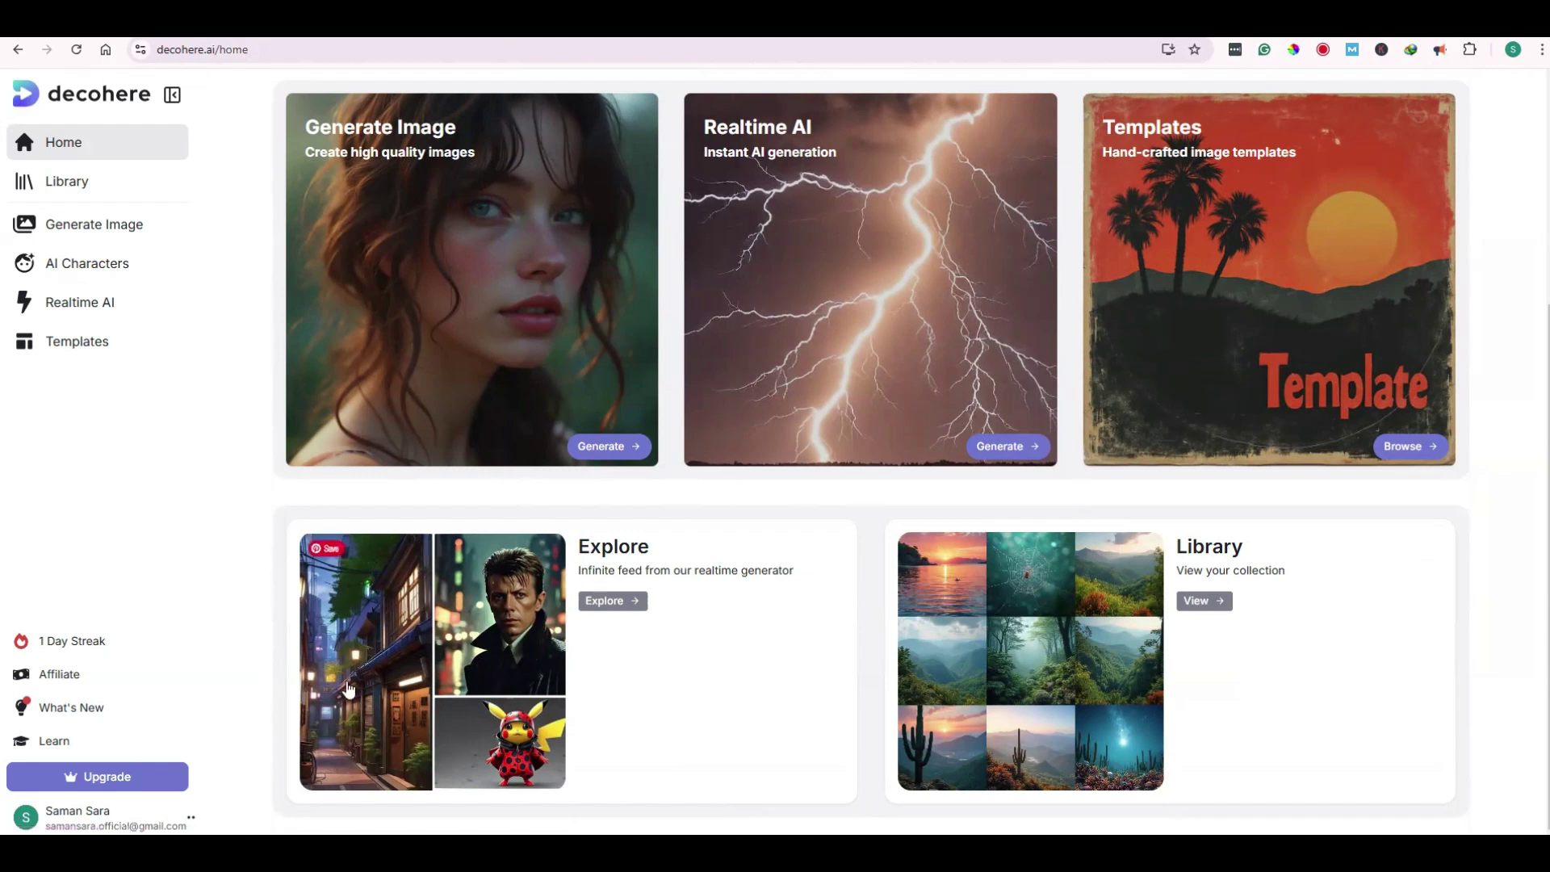
{"action": "left_click", "coordinate": [605, 446]}
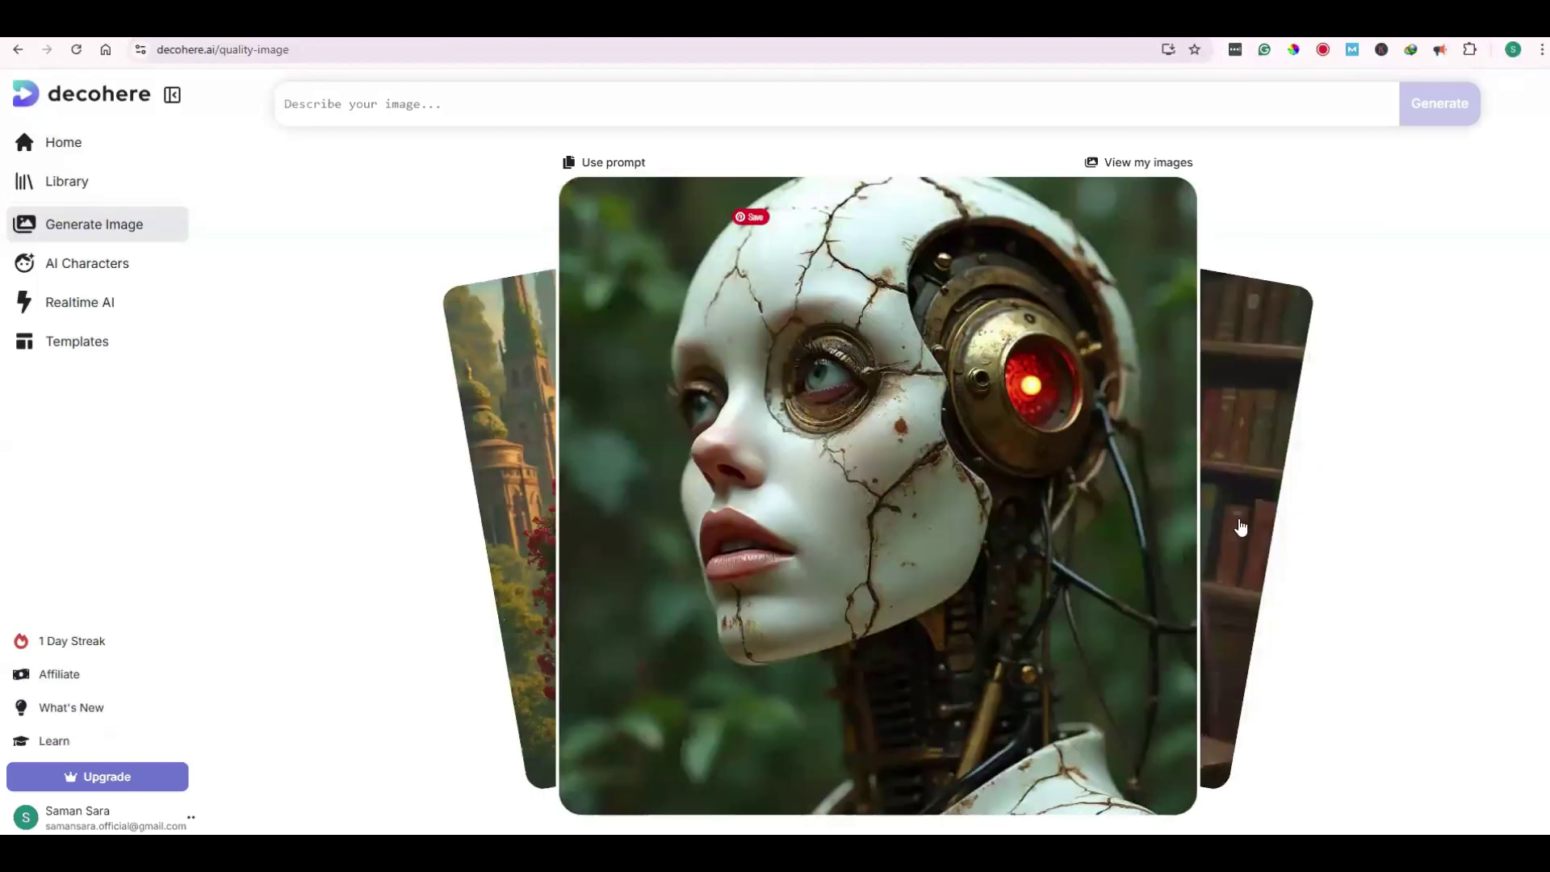
Rotate the sample carousel twice and copy the frost wizard sample's prompt into the prompt field
{"action": "left_click", "coordinate": [1211, 422]}
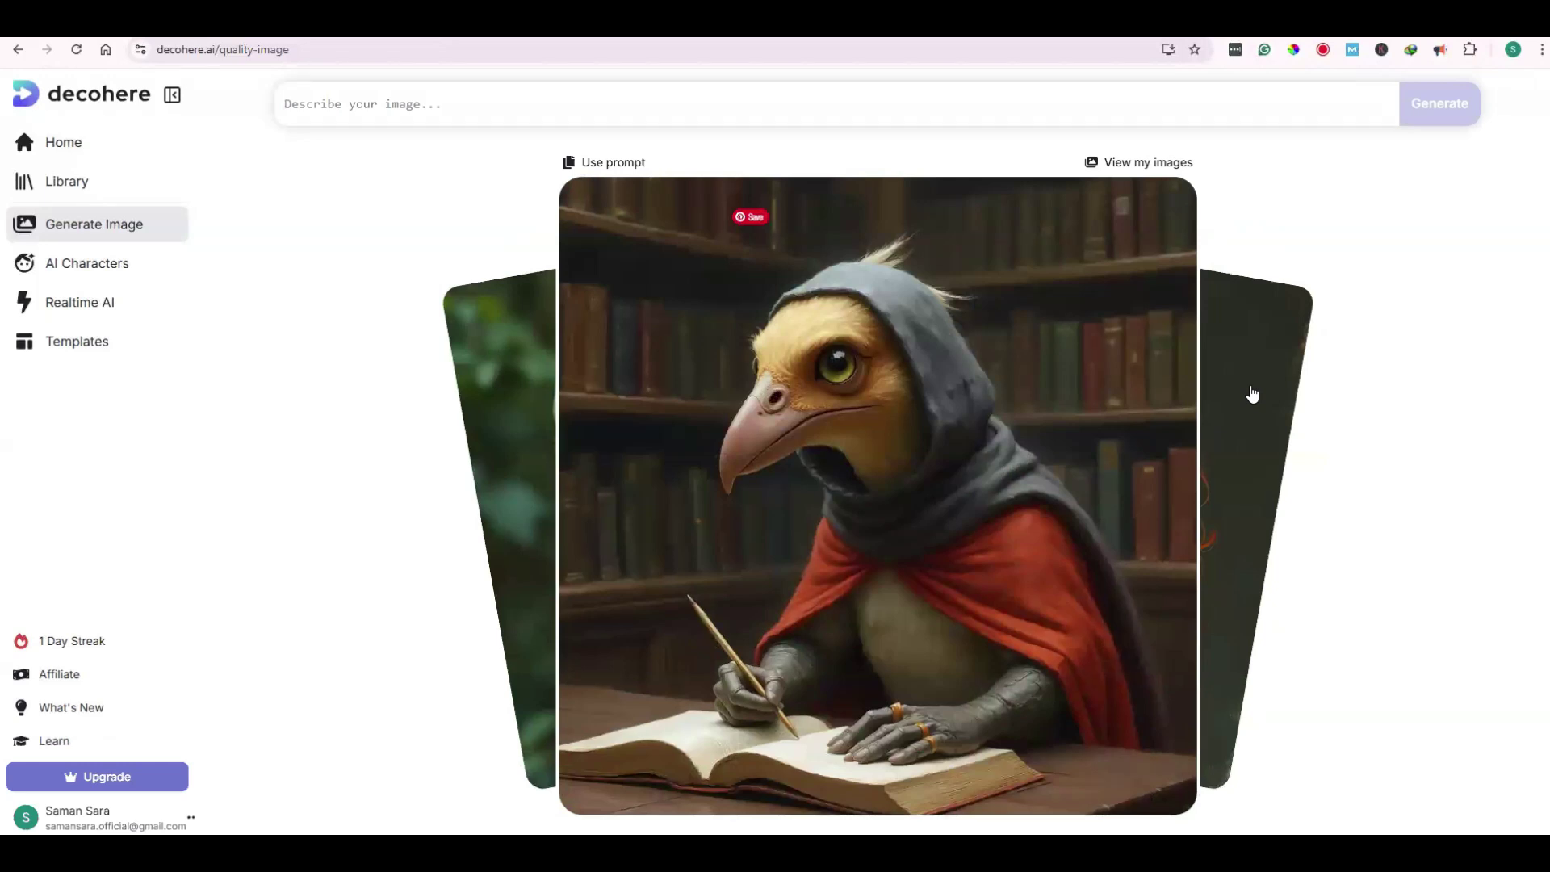
{"action": "left_click", "coordinate": [1252, 394]}
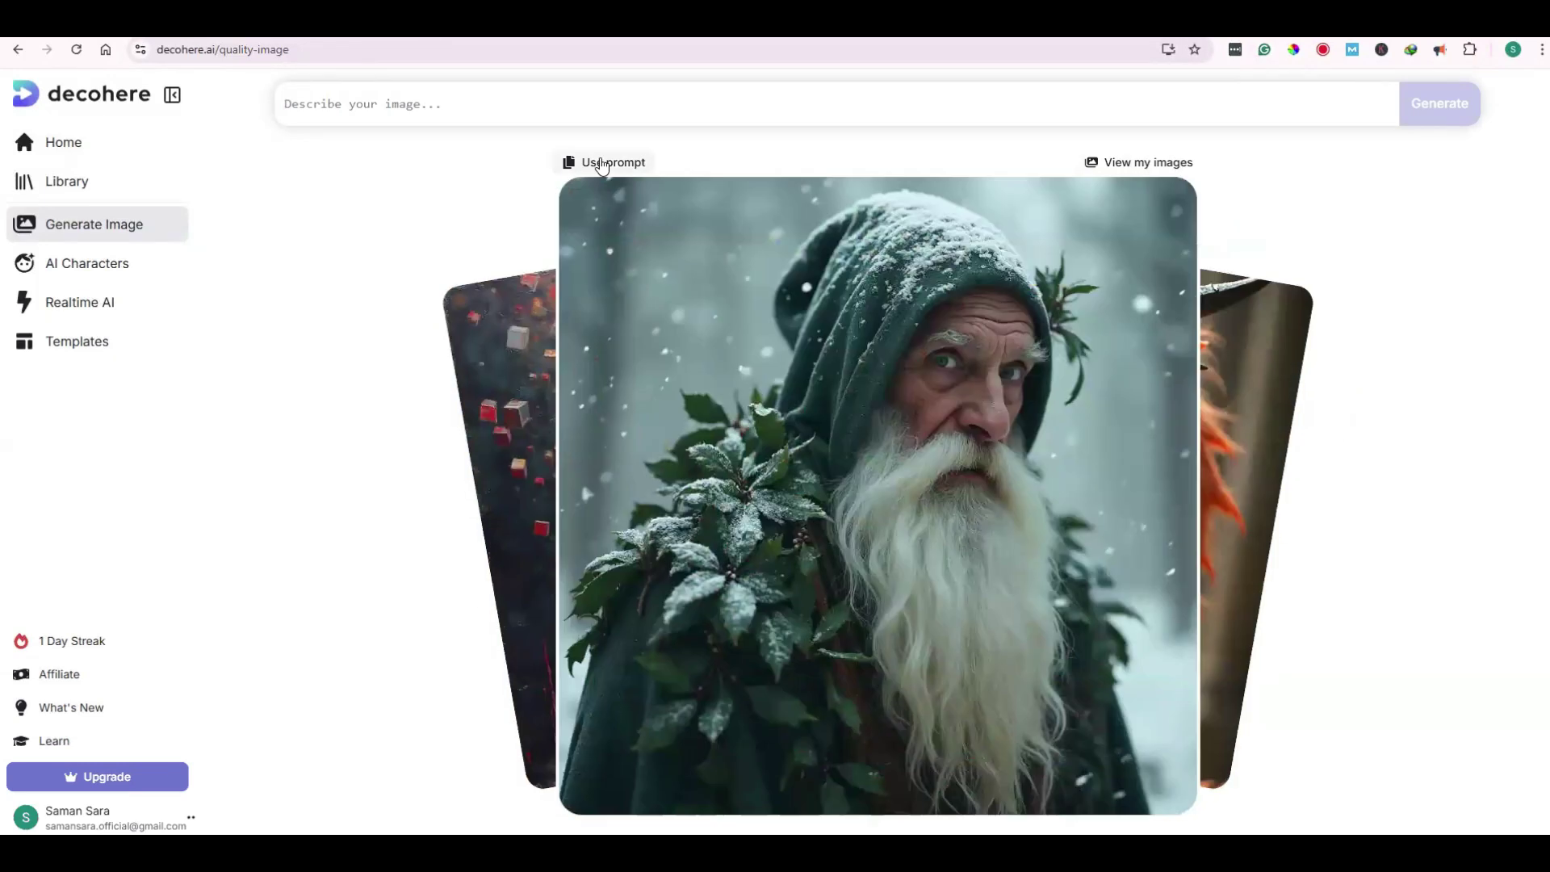
{"action": "left_click", "coordinate": [601, 164]}
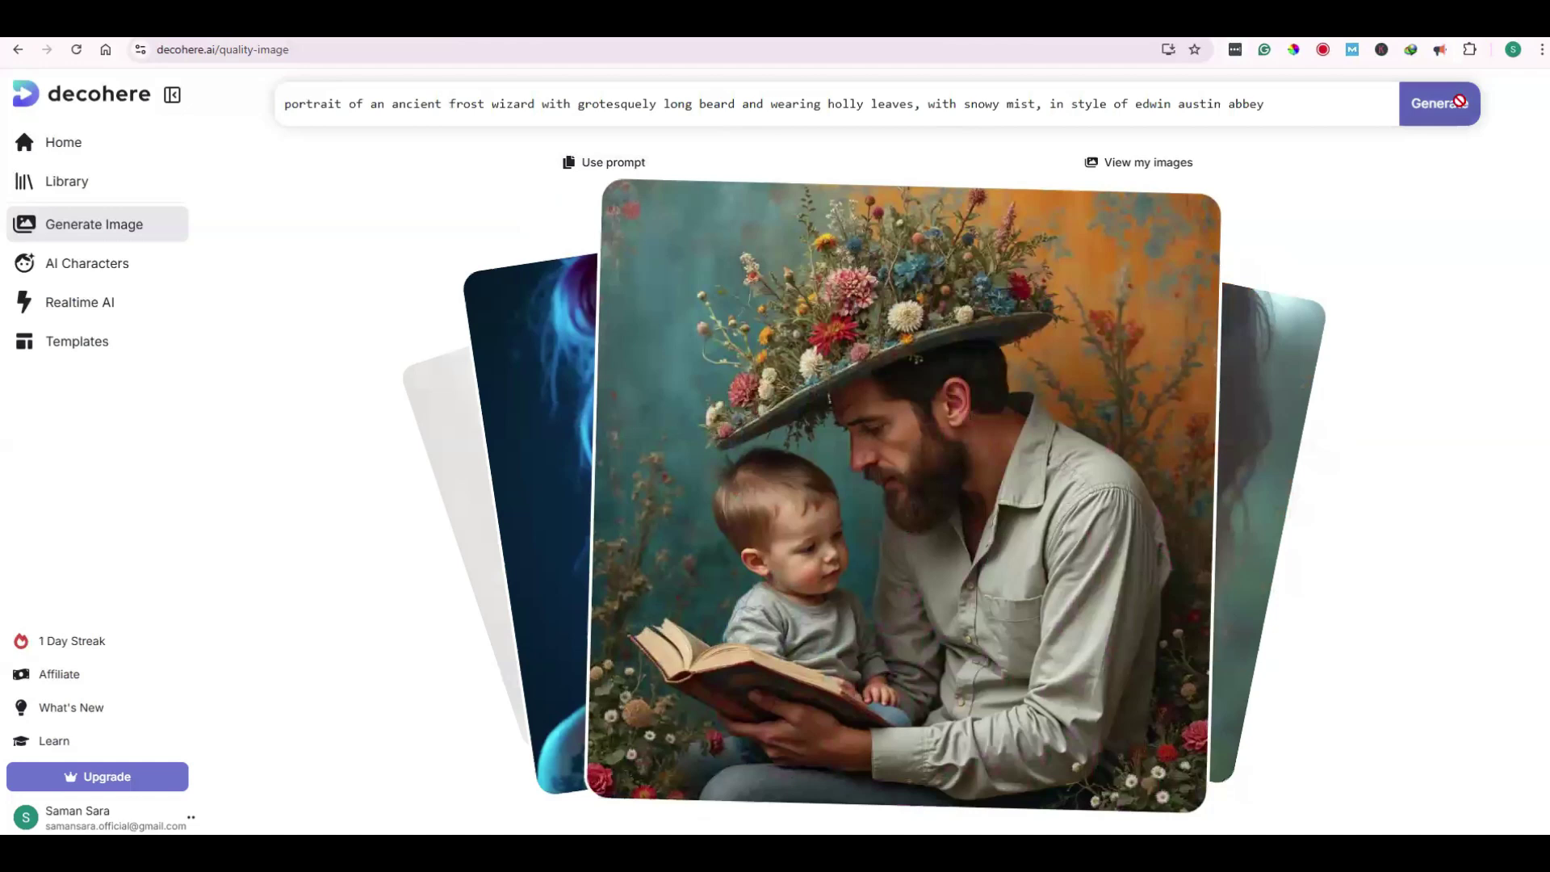
Generate four frost wizard portraits, enlarge the first, then view the third's options and the prompt settings
{"action": "left_click", "coordinate": [1458, 103]}
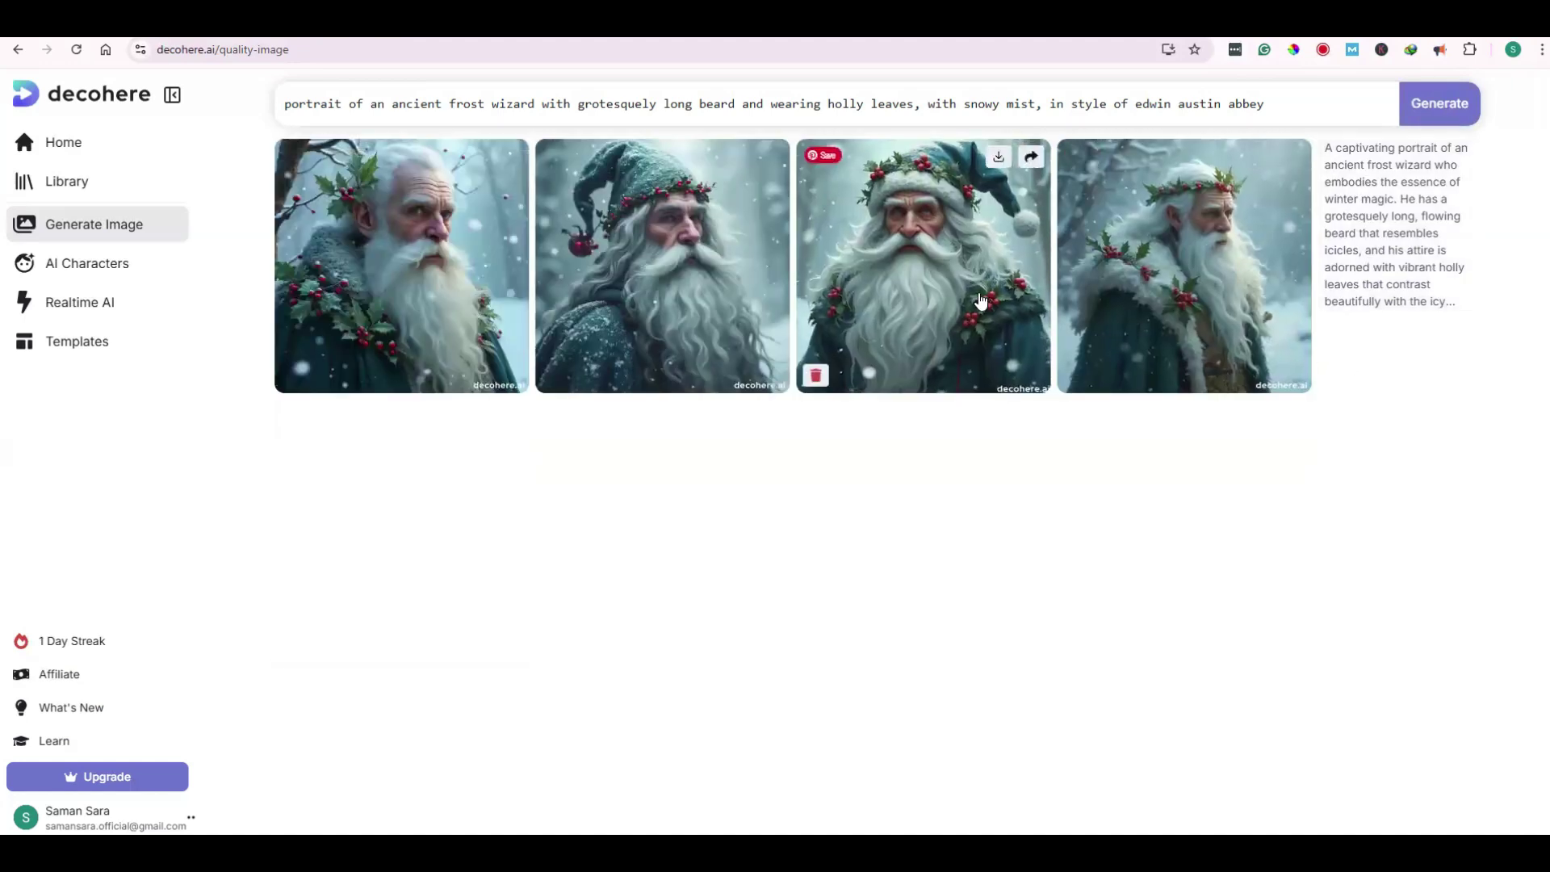
{"action": "left_click", "coordinate": [377, 289]}
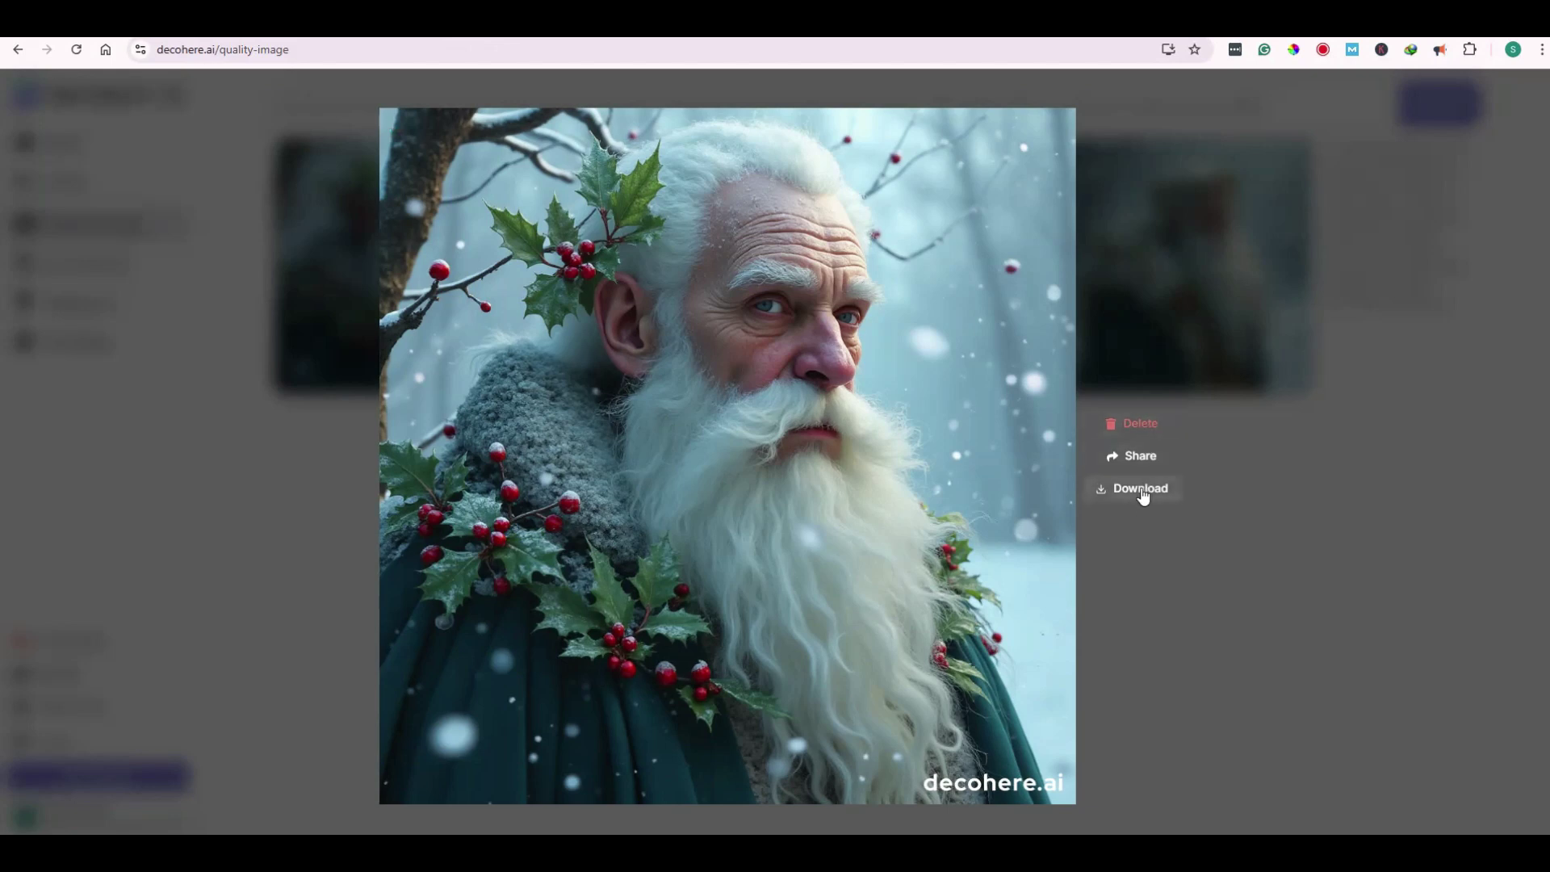
{"action": "left_click", "coordinate": [1228, 614]}
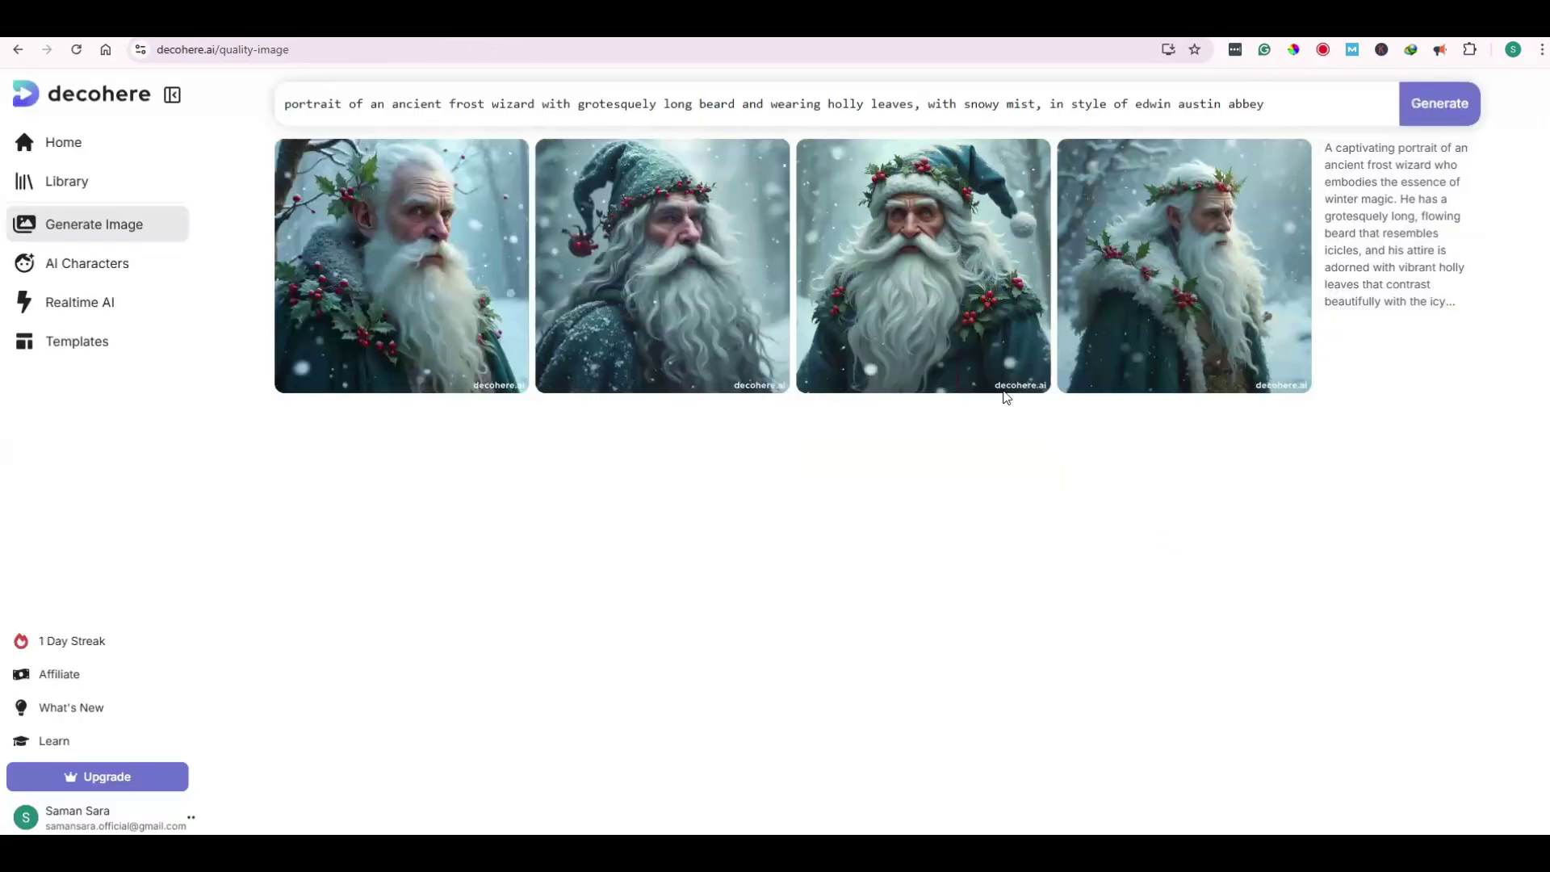
{"action": "left_click", "coordinate": [908, 226]}
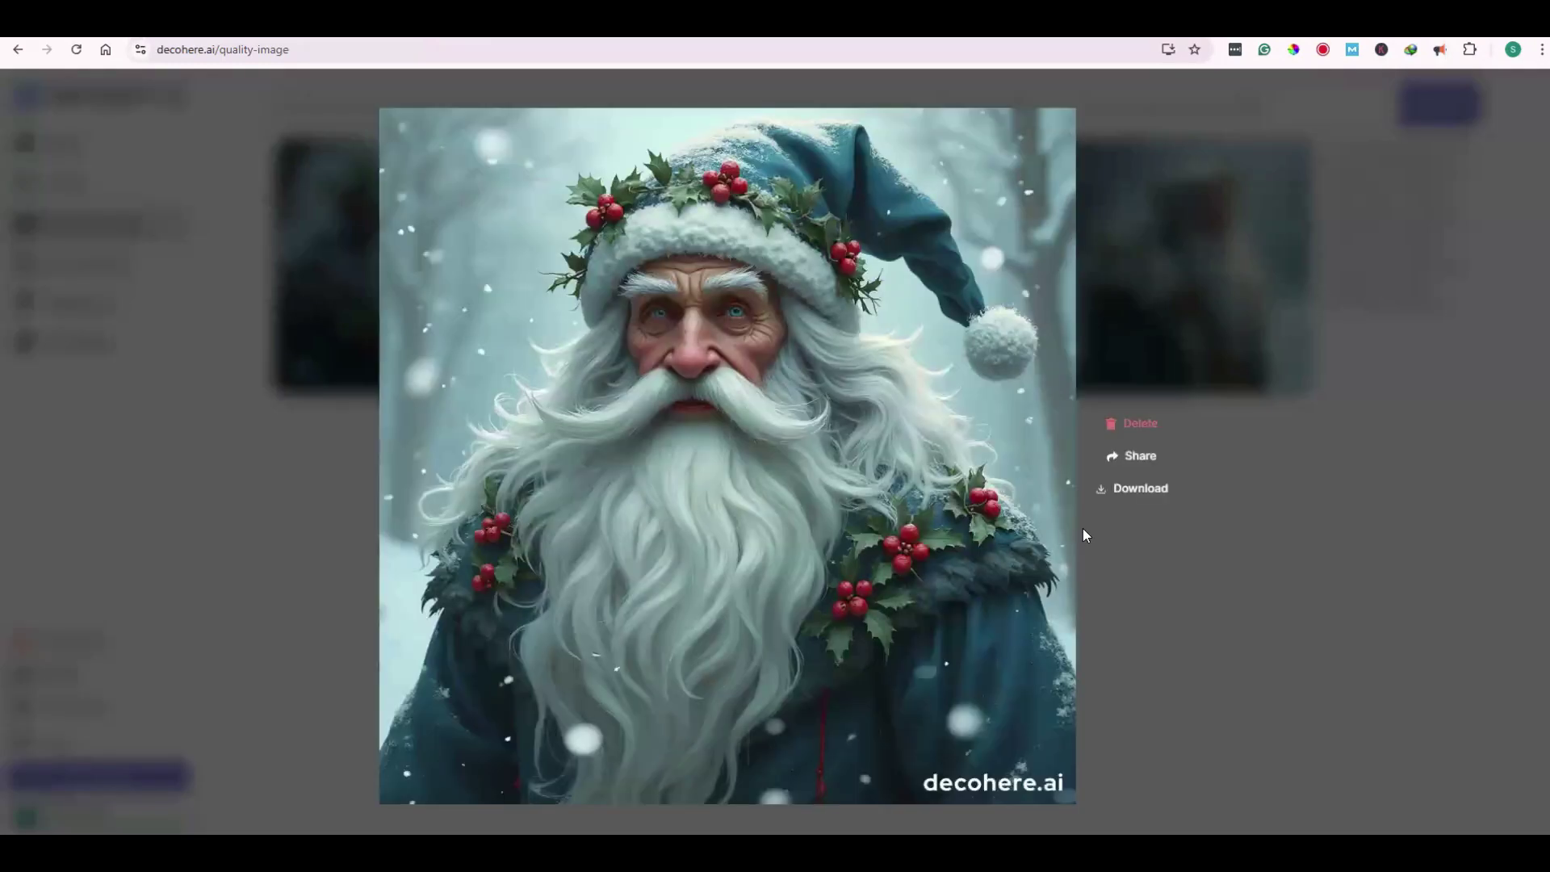
{"action": "left_click", "coordinate": [672, 96]}
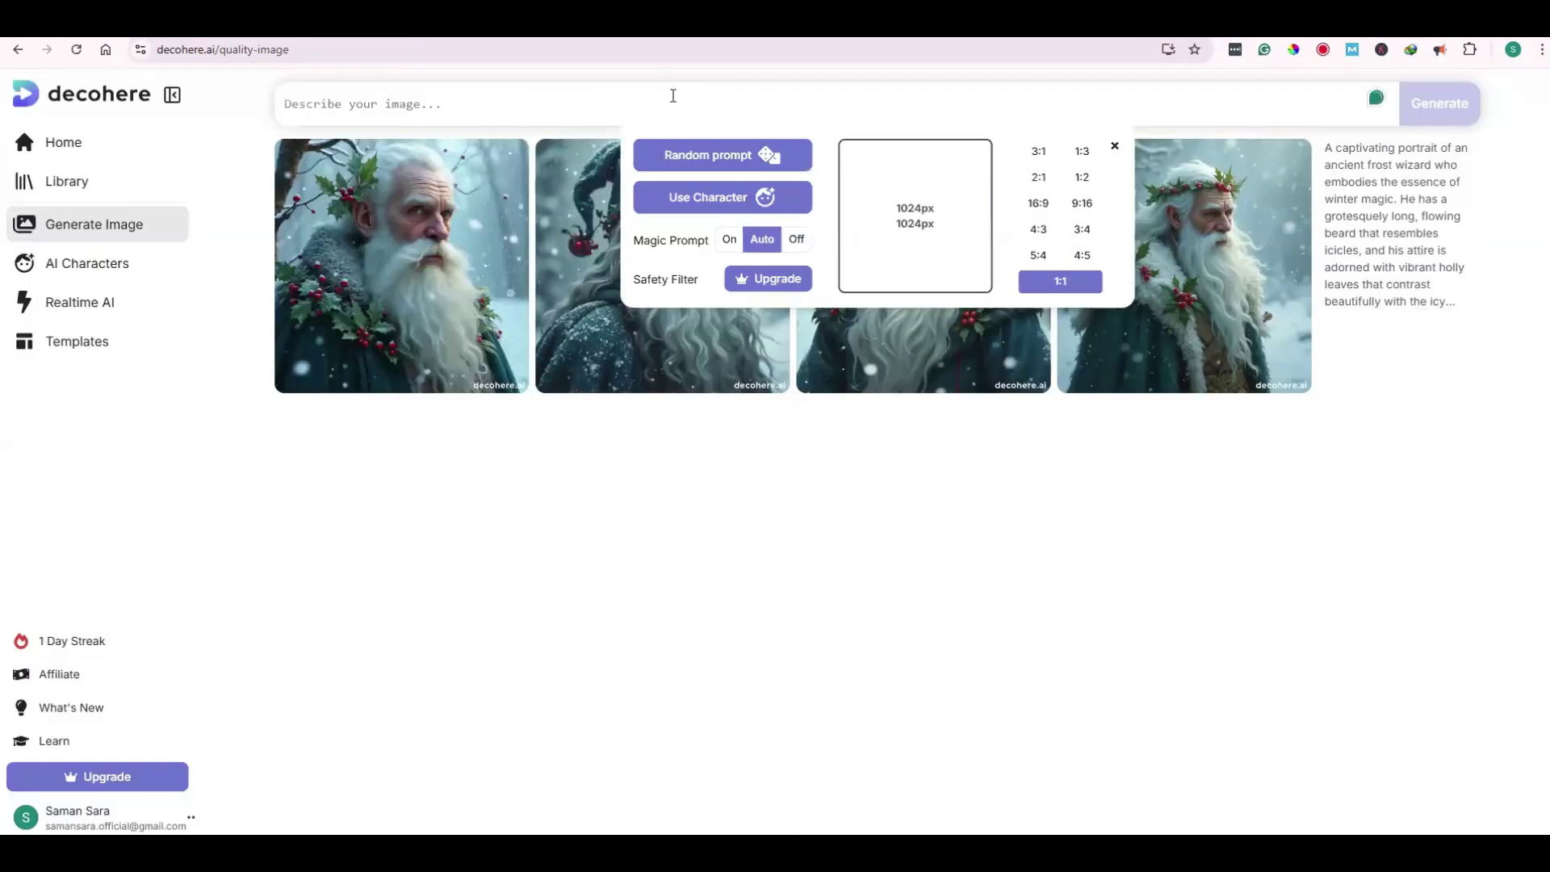
Pick a public character, cycle through six of its sample images, and return to Public Characters
{"action": "left_click", "coordinate": [707, 197]}
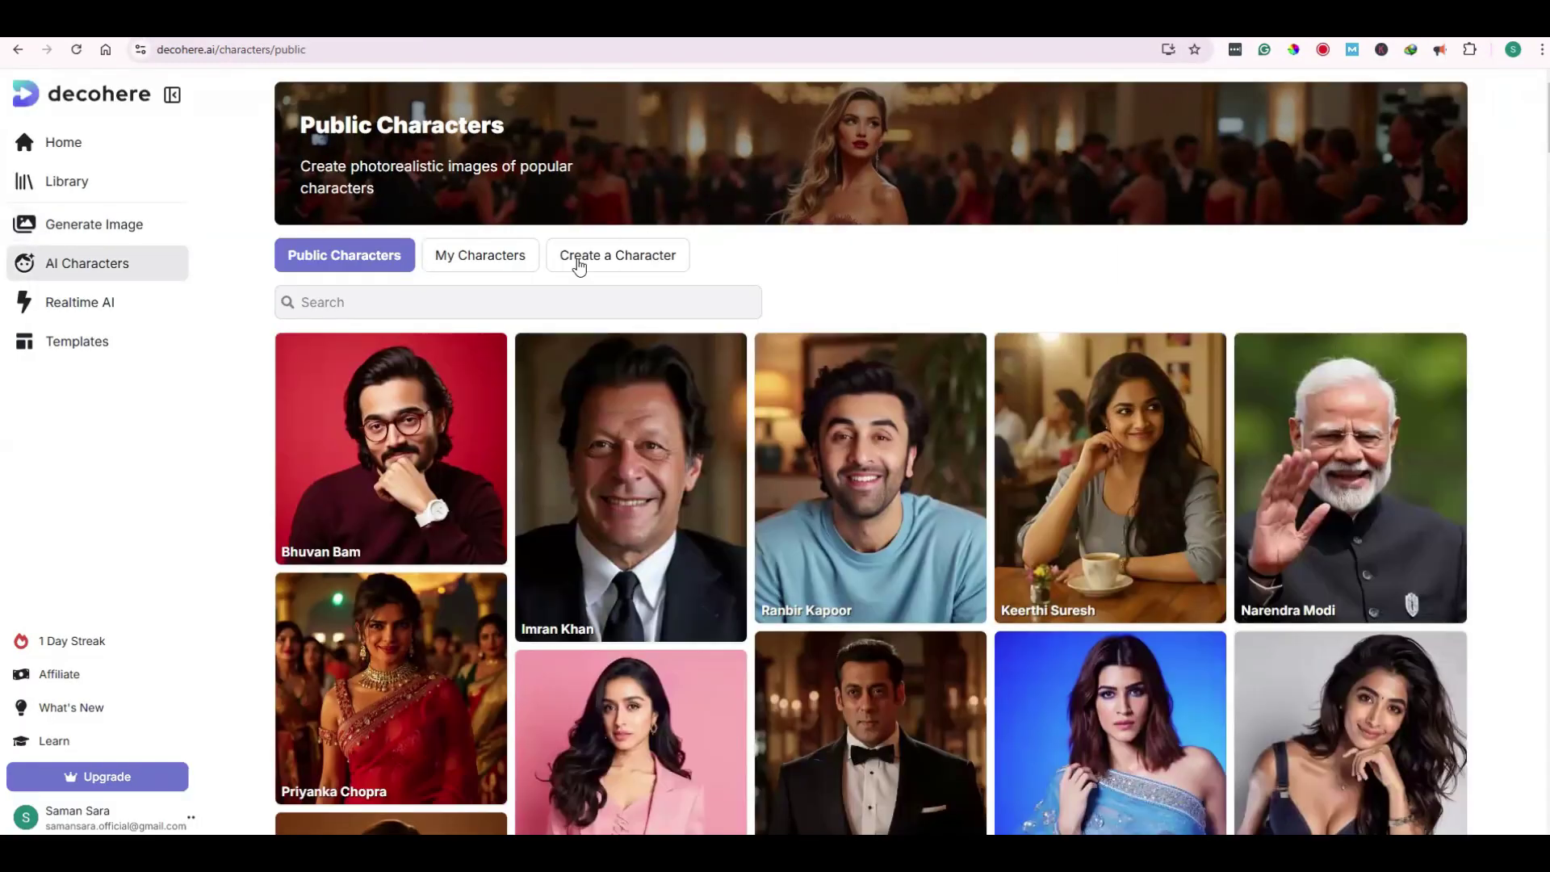
{"action": "left_click", "coordinate": [607, 487]}
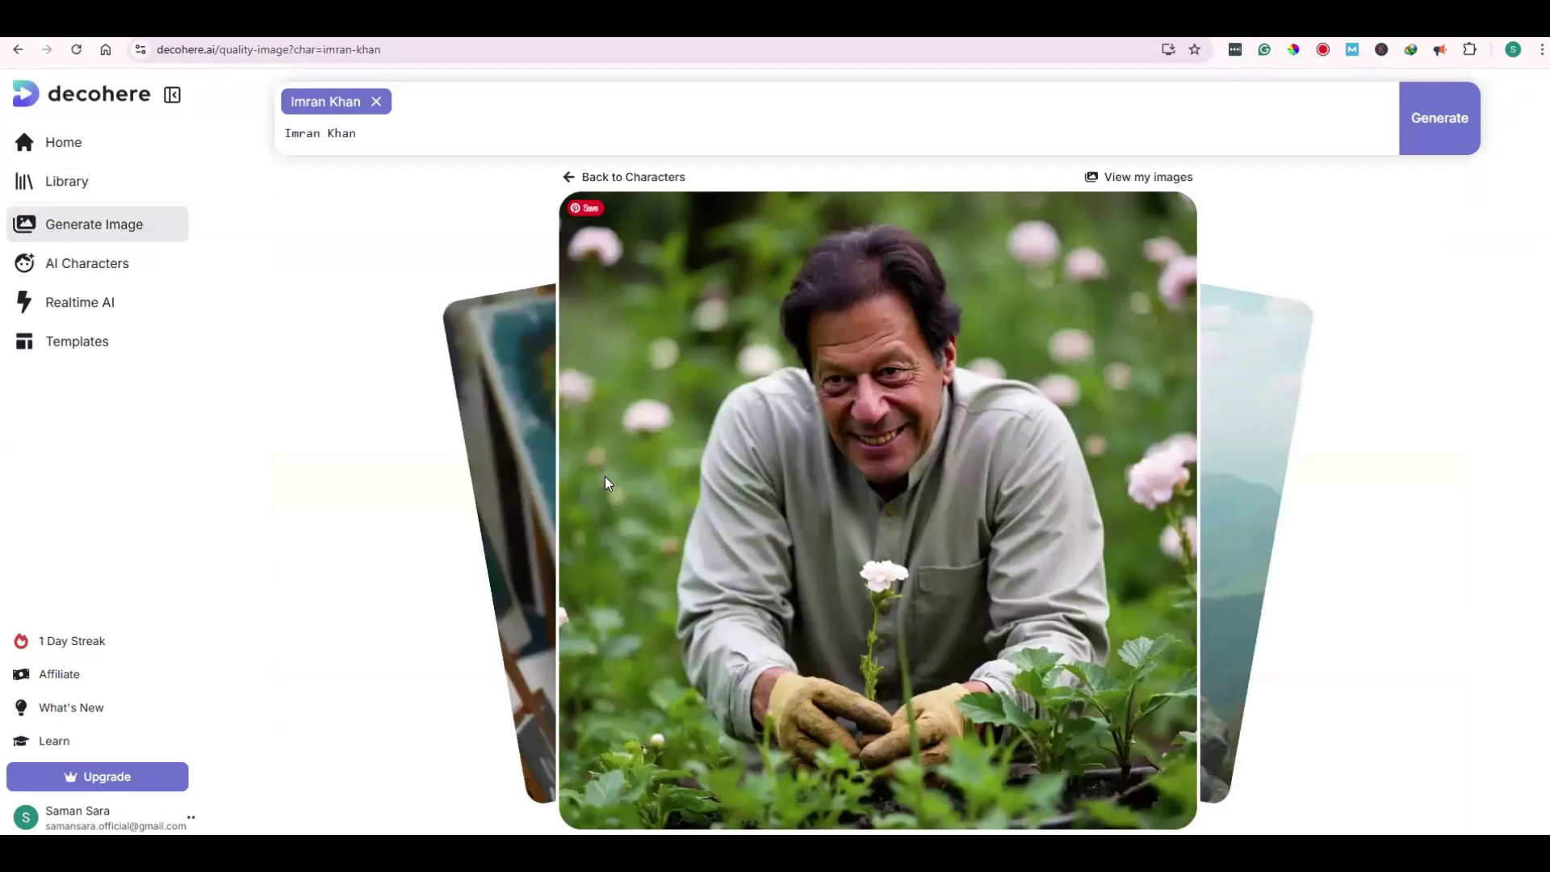
{"action": "left_click", "coordinate": [1245, 507]}
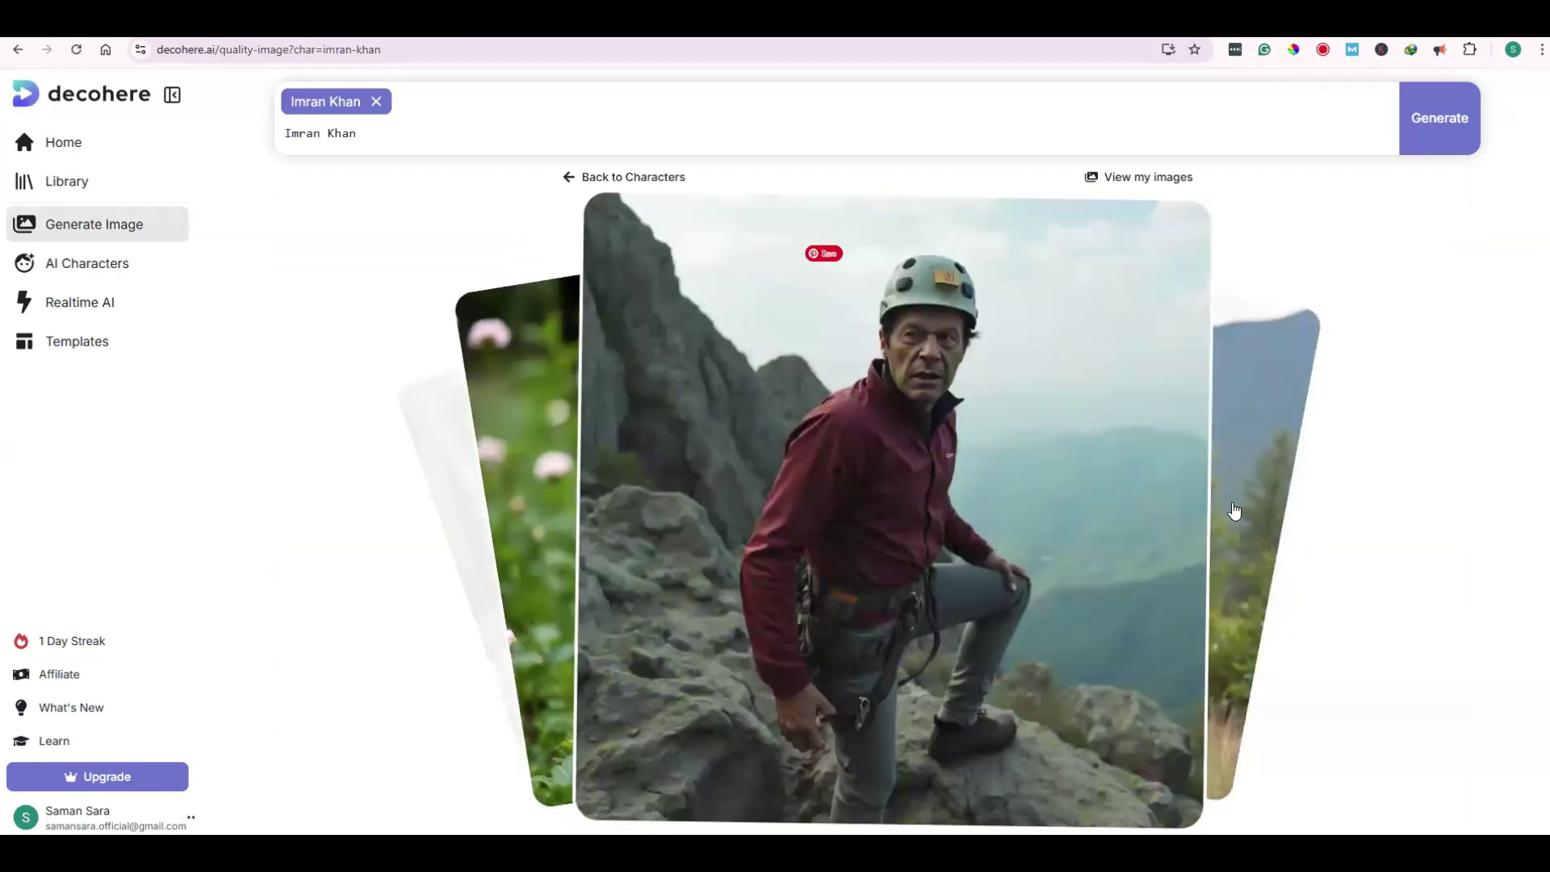
{"action": "left_click", "coordinate": [1245, 434]}
{"action": "left_click", "coordinate": [1244, 437]}
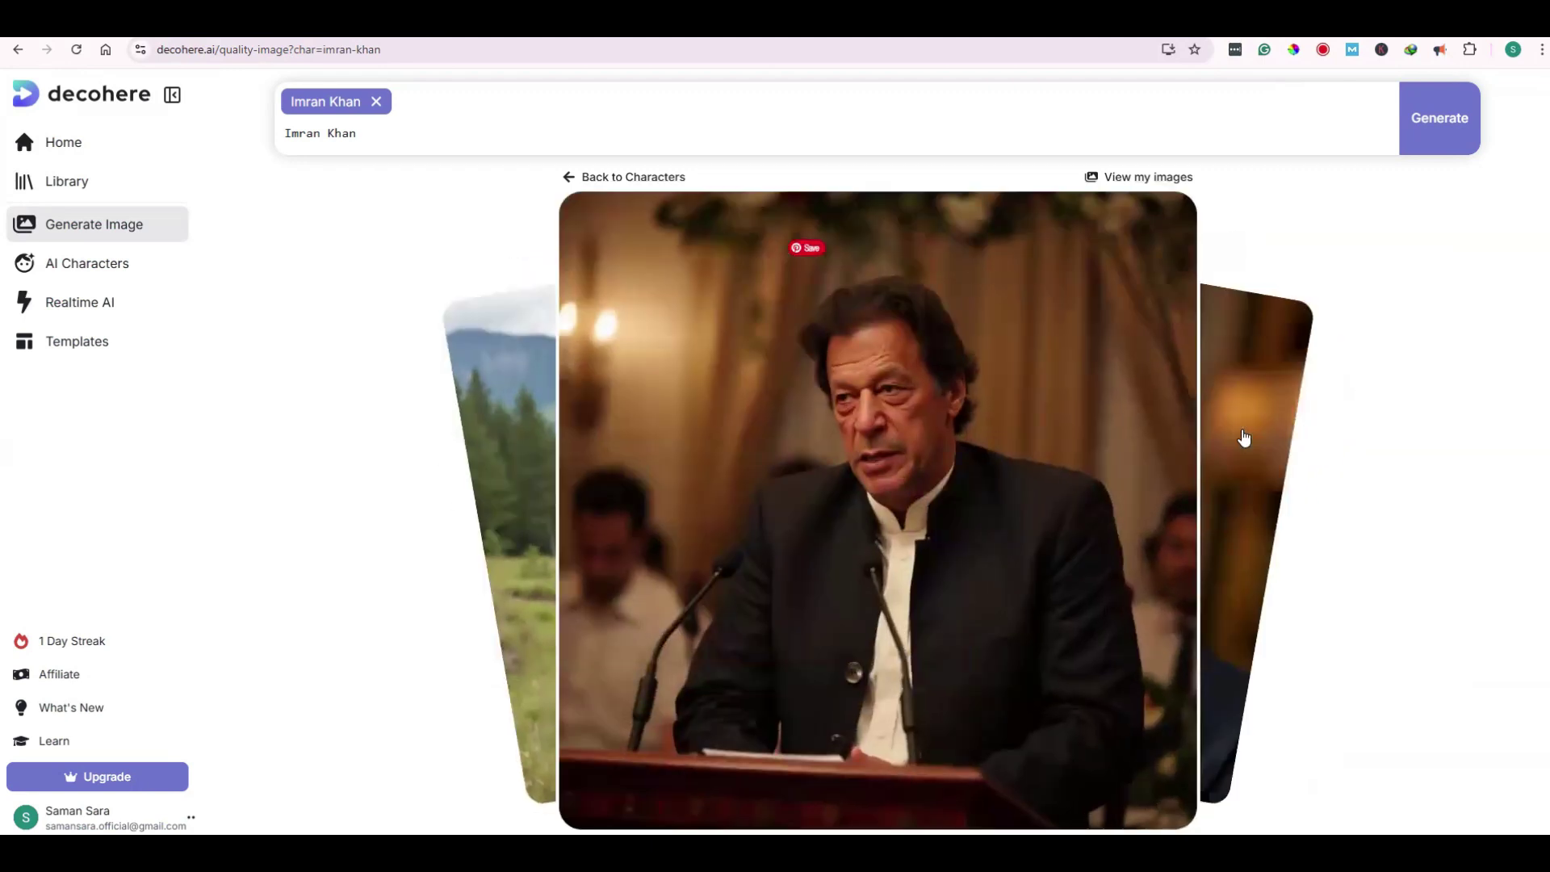
{"action": "left_click", "coordinate": [1242, 432]}
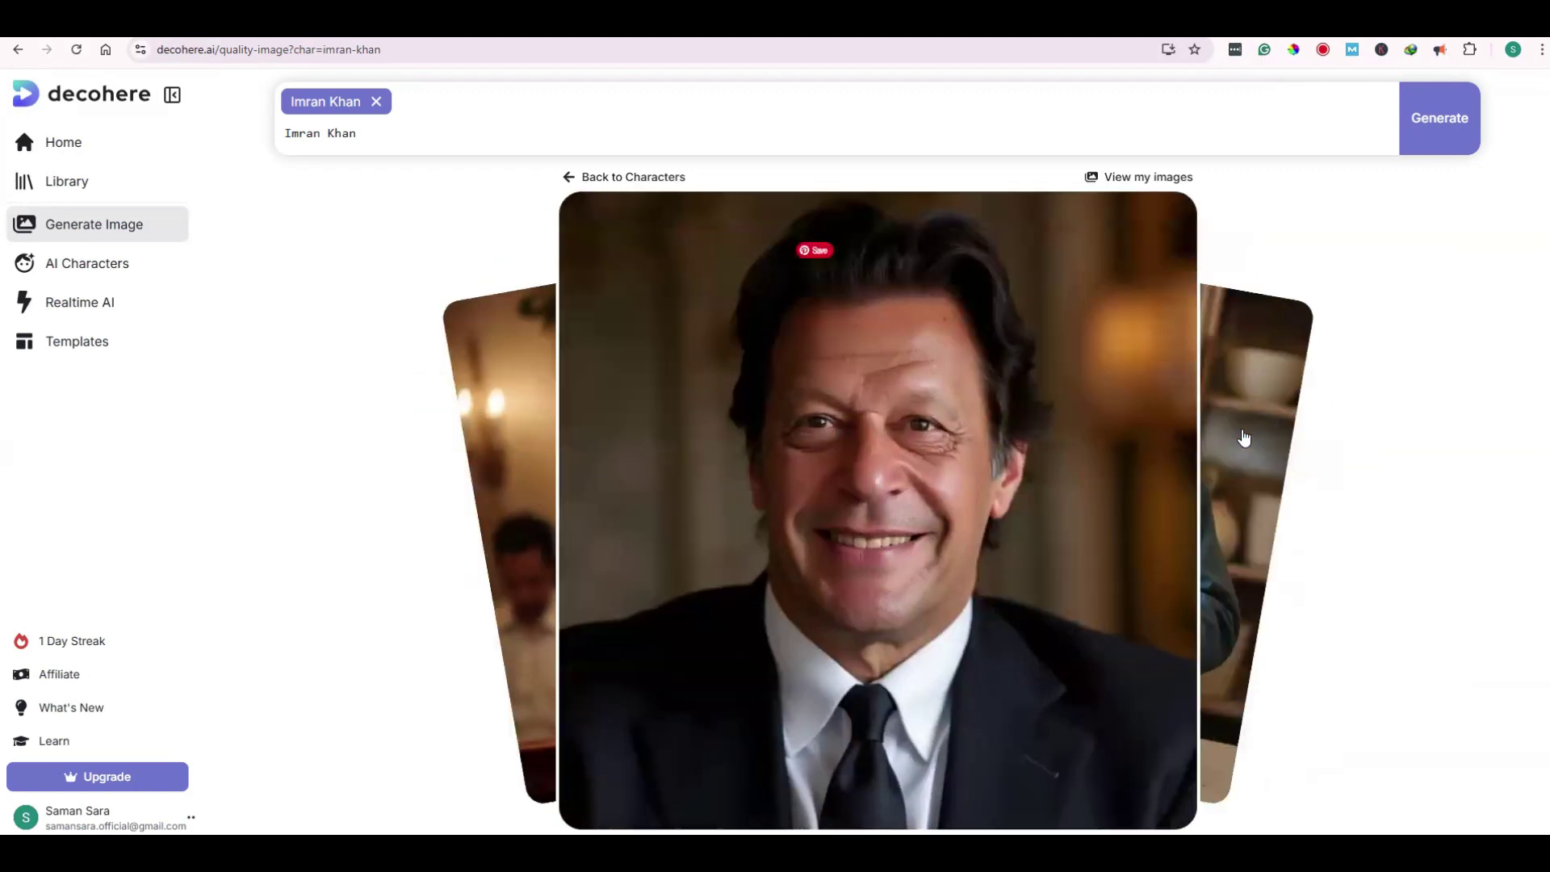
{"action": "left_click", "coordinate": [1242, 437]}
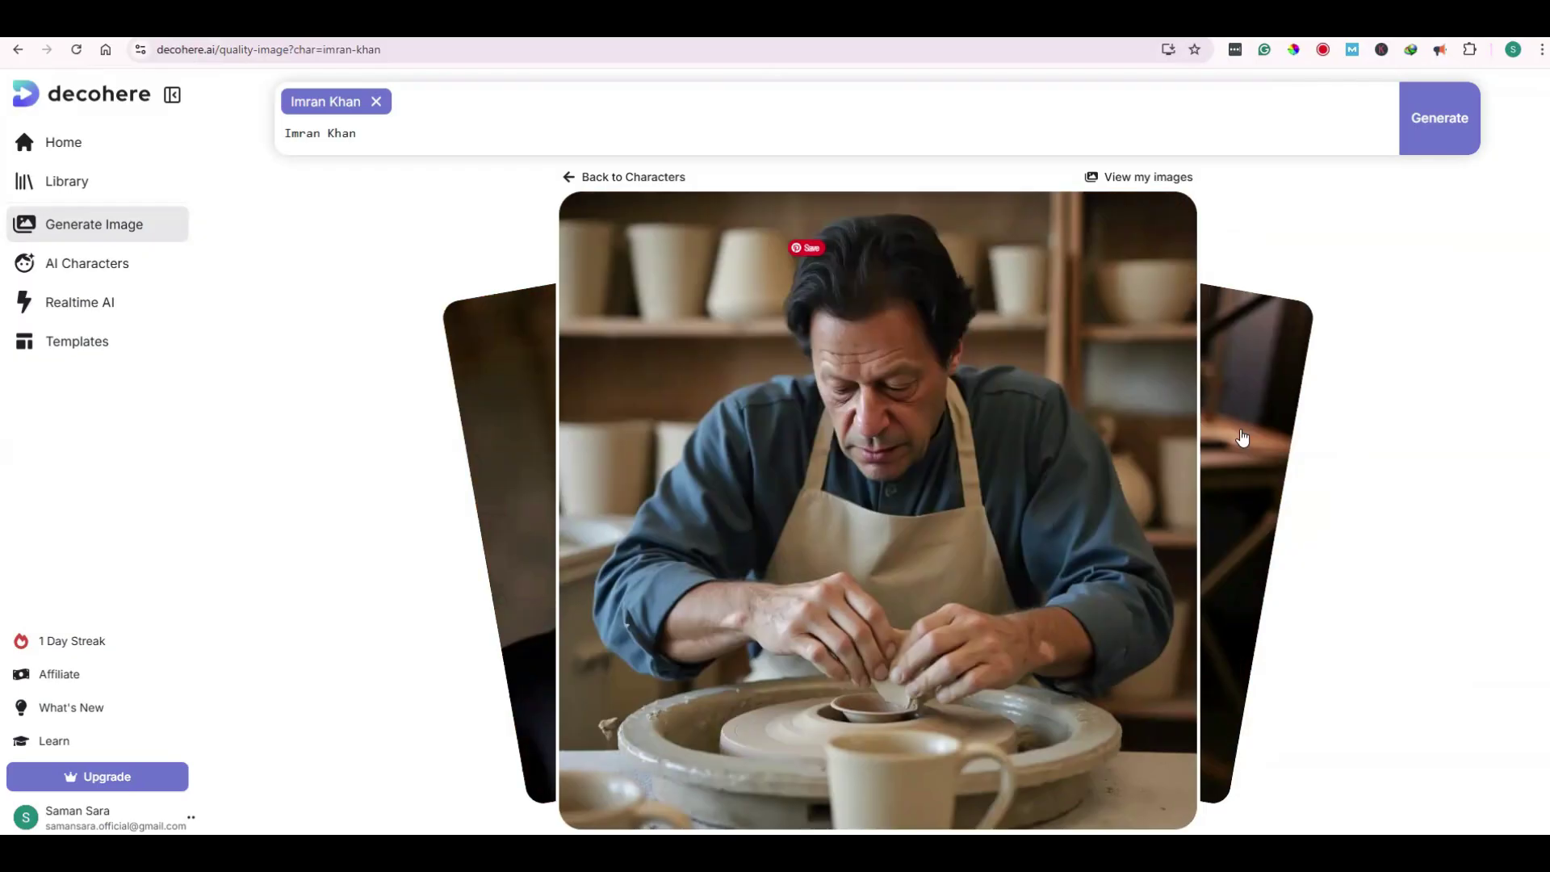
{"action": "left_click", "coordinate": [1239, 436]}
{"action": "left_click", "coordinate": [622, 177]}
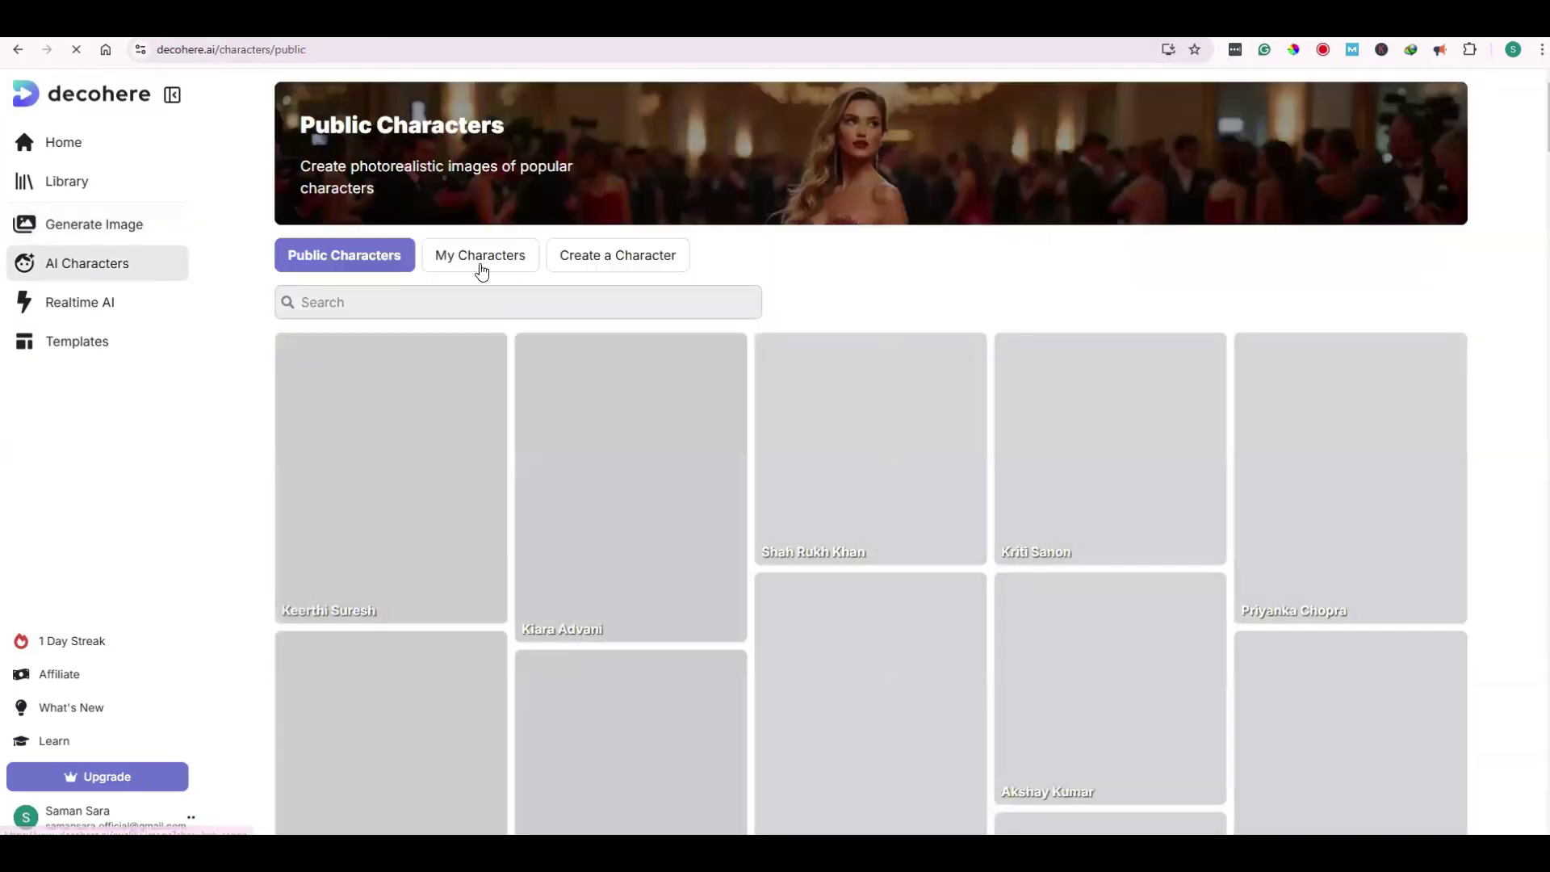
Start a new custom character as a woman aged 18-24
{"action": "left_click", "coordinate": [482, 257]}
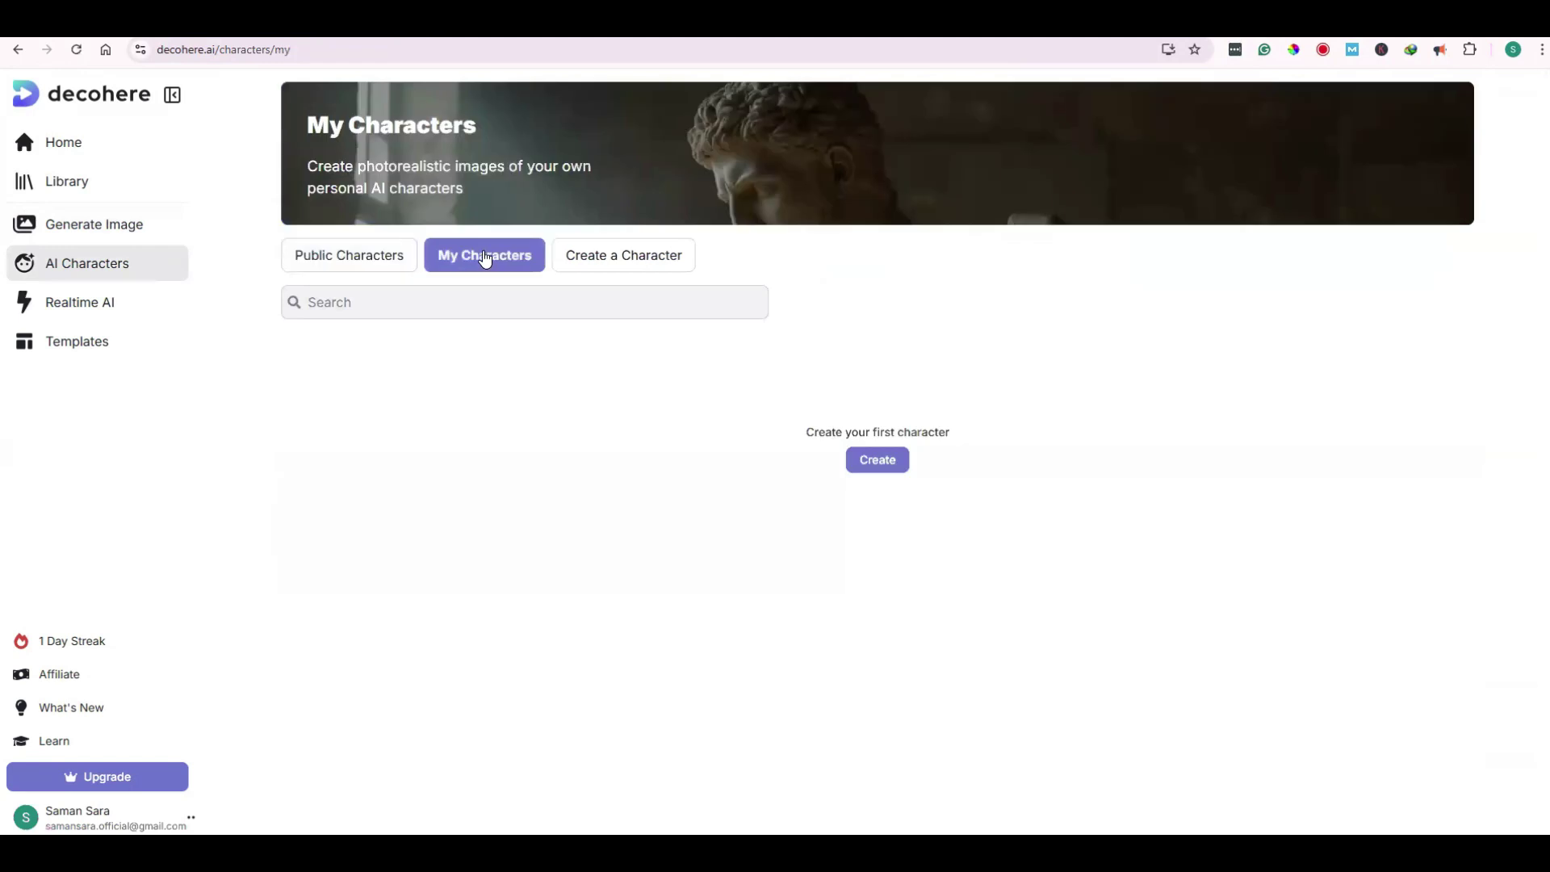
{"action": "left_click", "coordinate": [877, 461]}
{"action": "left_click", "coordinate": [931, 481]}
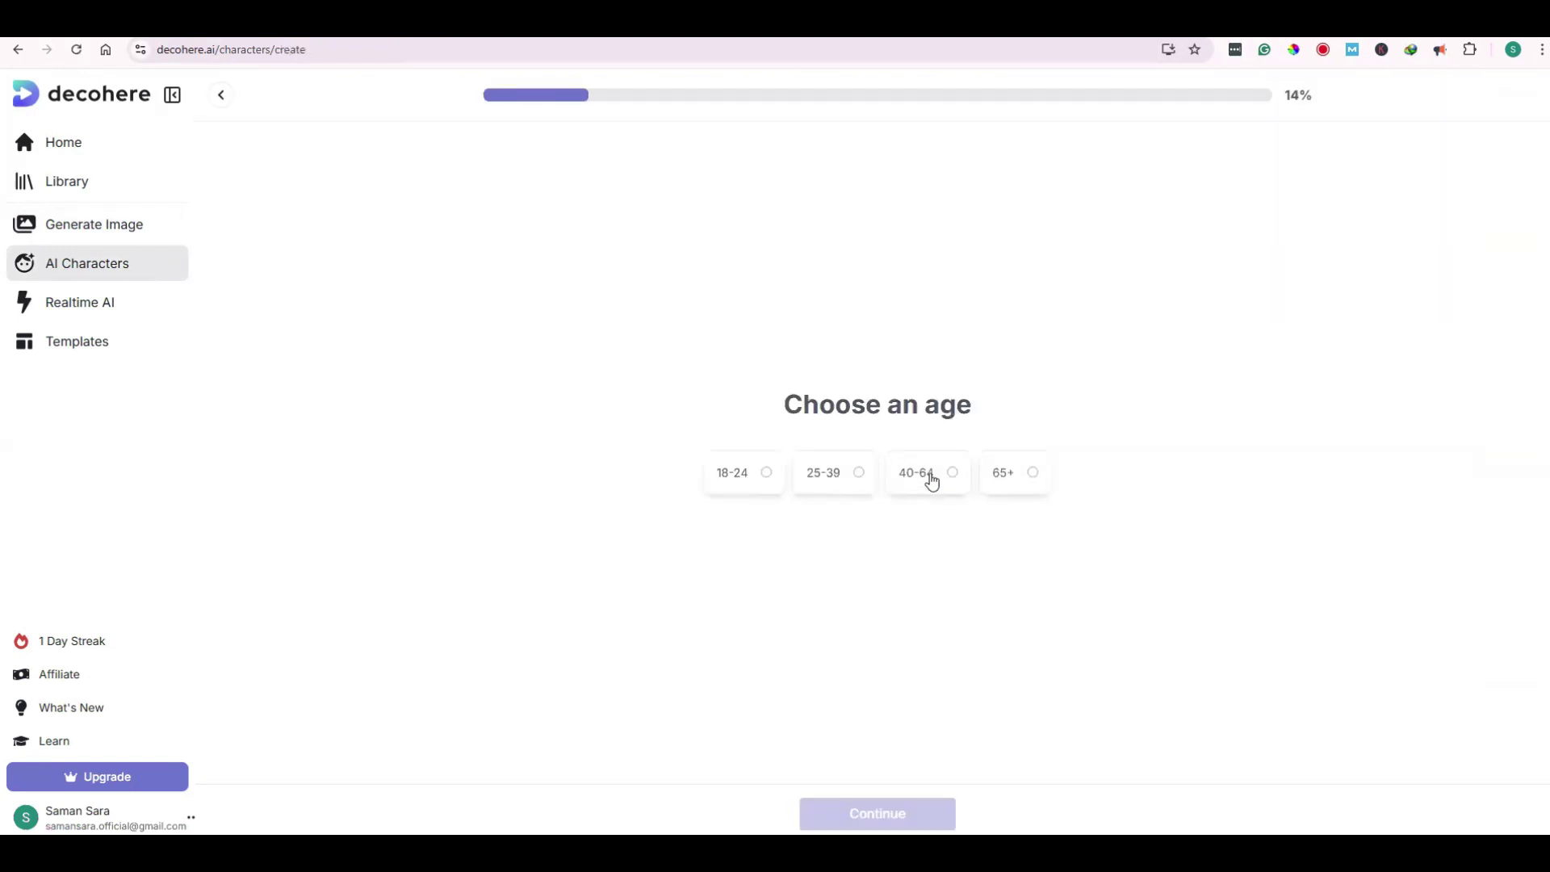
{"action": "left_click", "coordinate": [766, 475]}
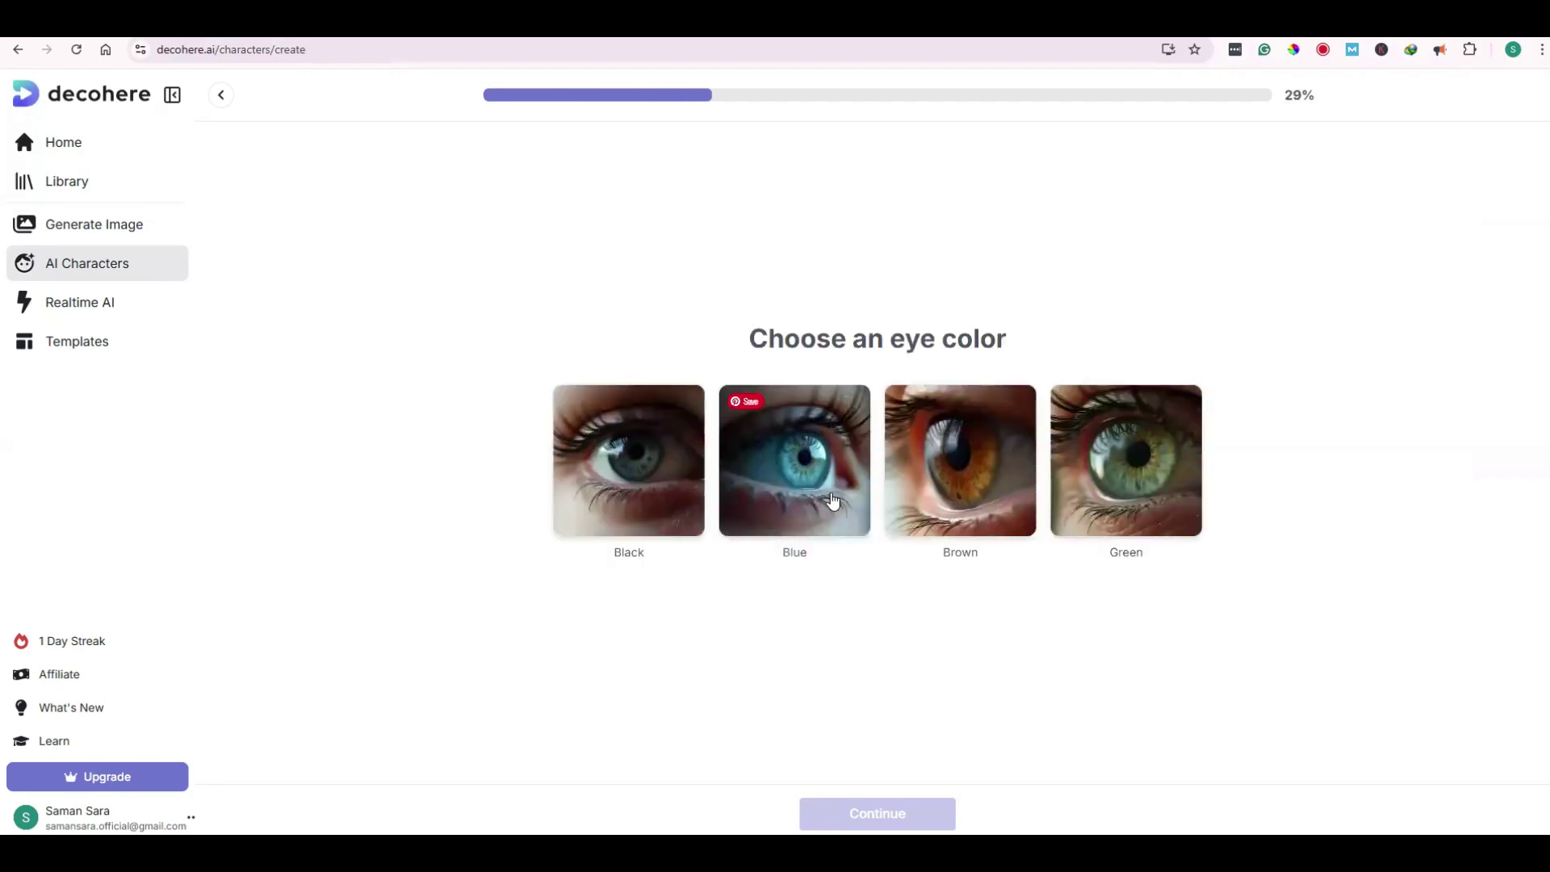
Choose brown eyes, Wavy instead of Medium brown hair, Average body and White ethnicity
{"action": "left_click", "coordinate": [992, 512]}
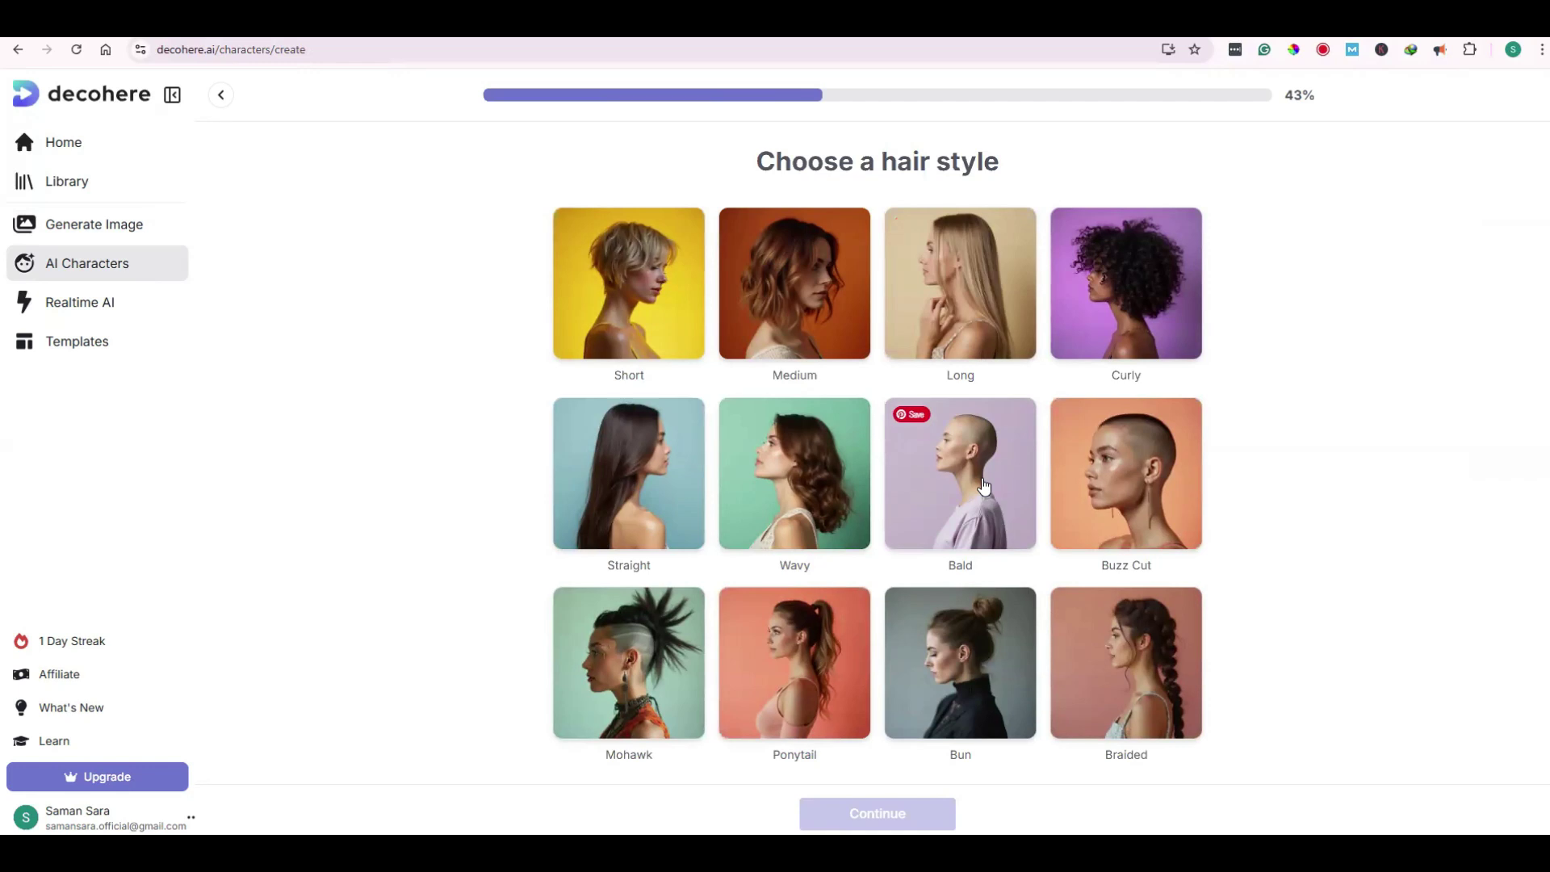
{"action": "left_click", "coordinate": [807, 312]}
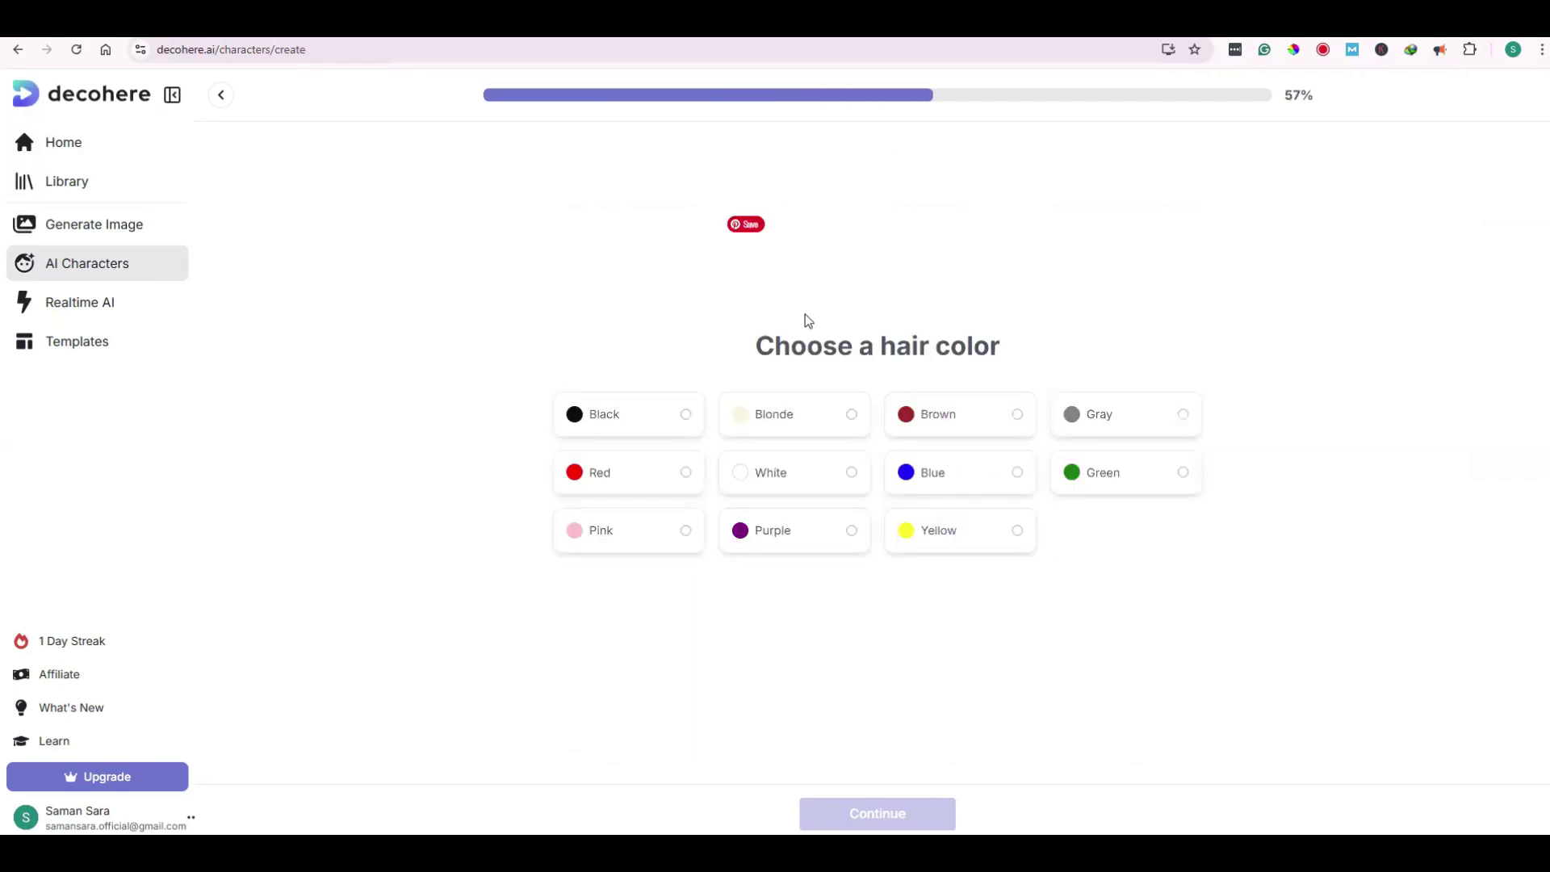
{"action": "left_click", "coordinate": [220, 94]}
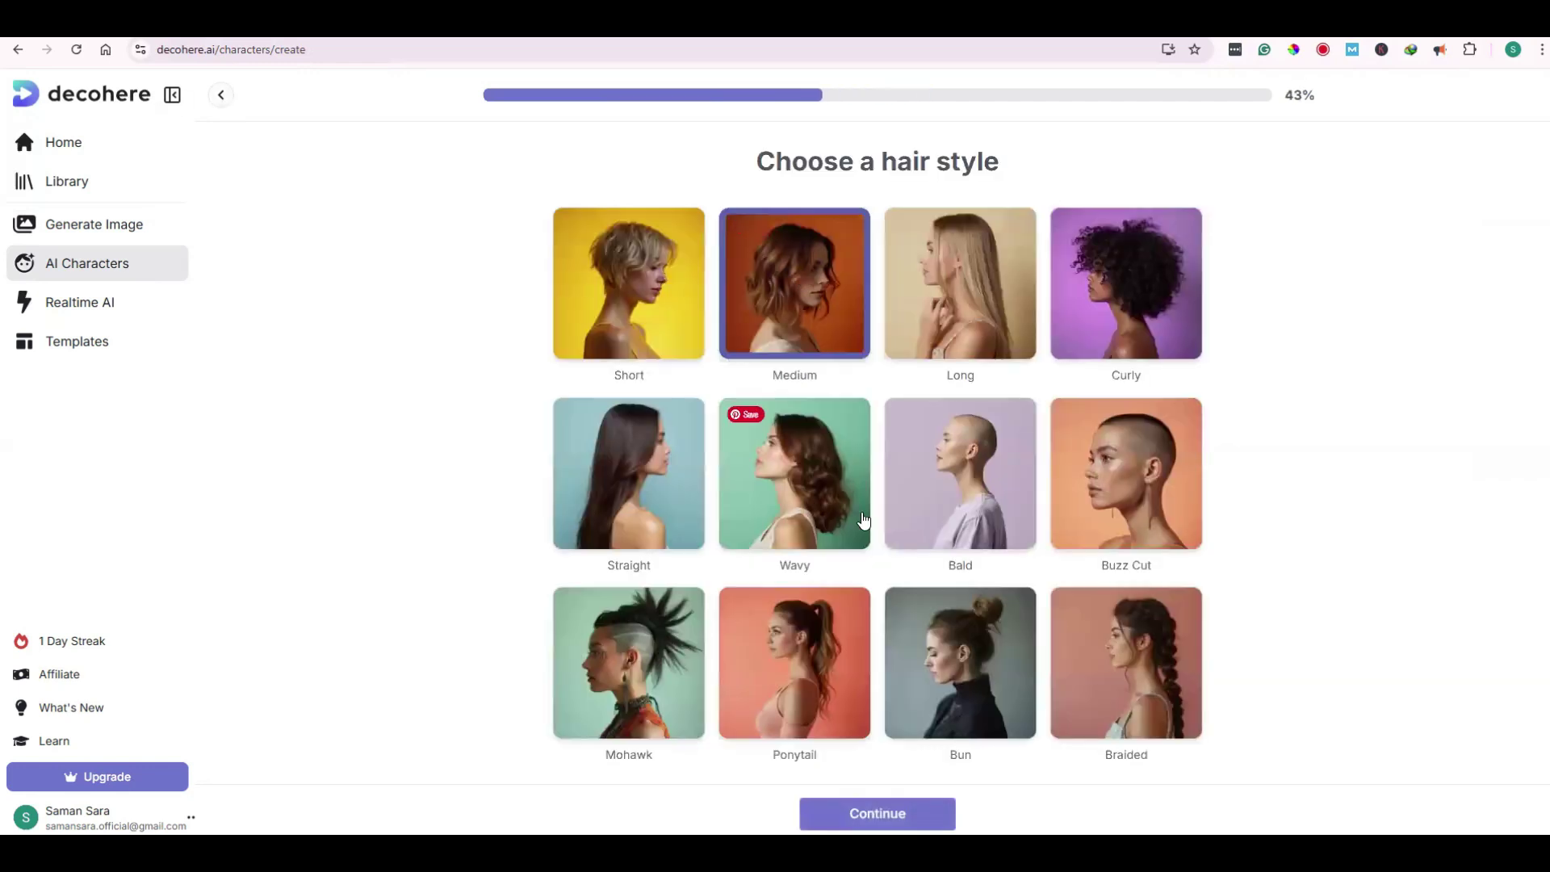
{"action": "left_click", "coordinate": [834, 485]}
{"action": "left_click", "coordinate": [935, 418]}
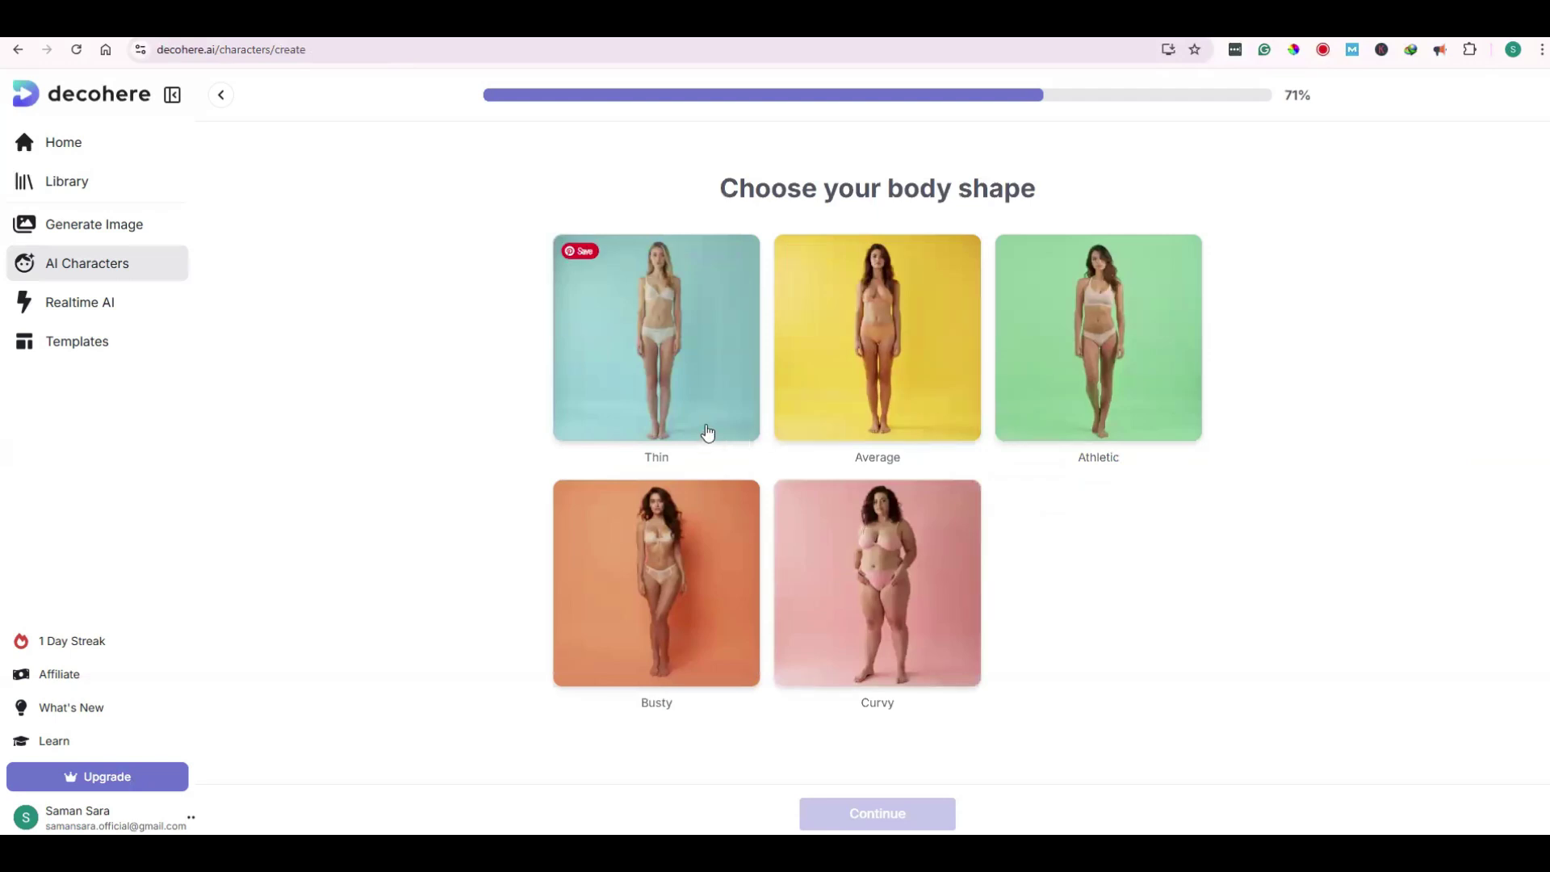
{"action": "left_click", "coordinate": [858, 387]}
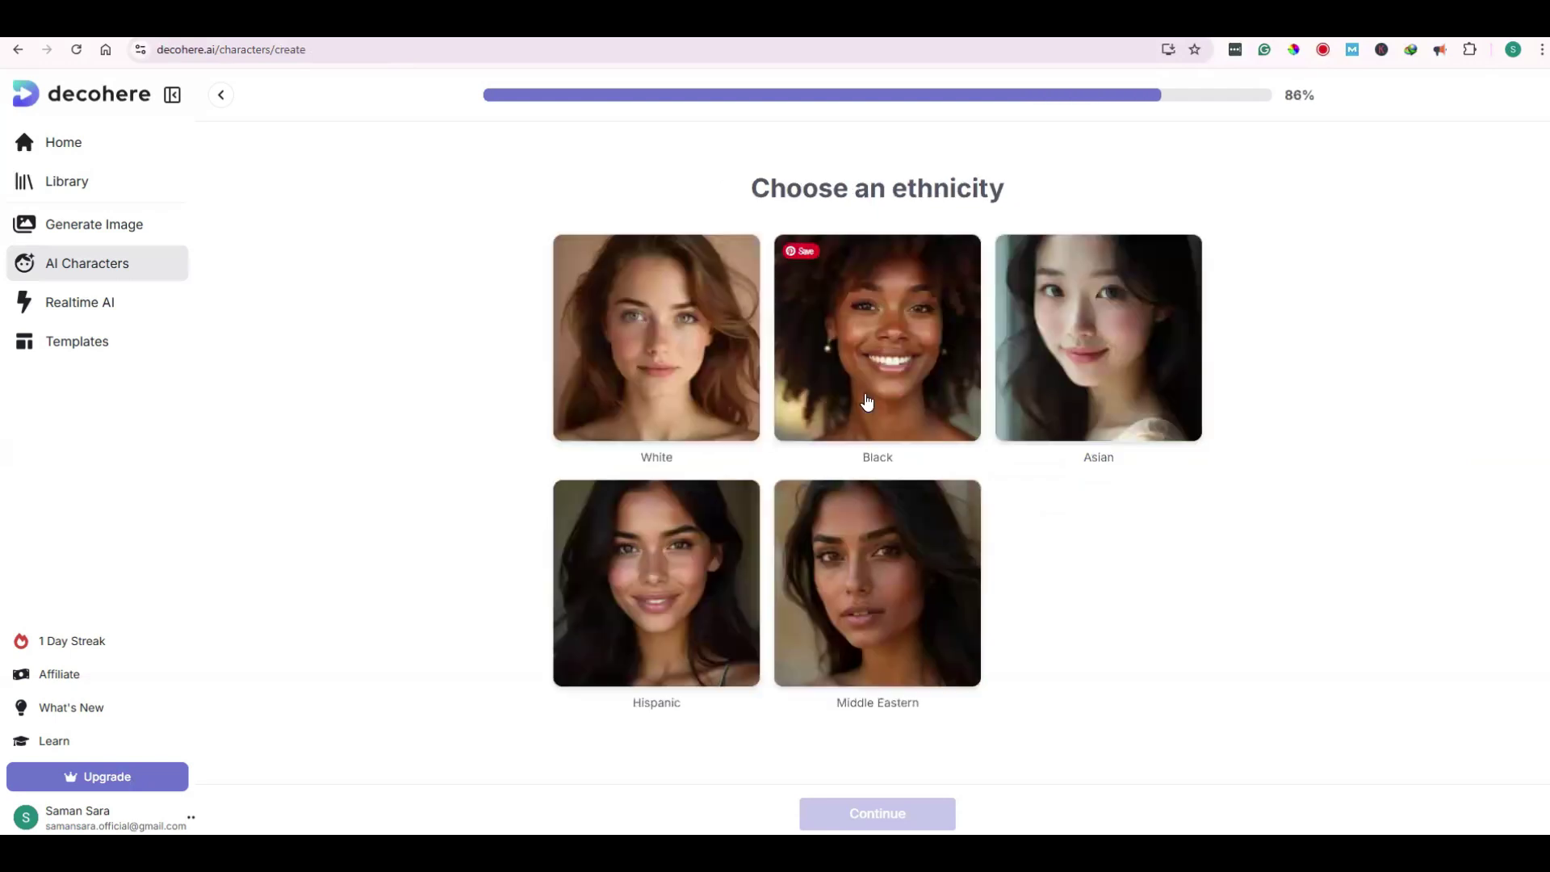
{"action": "left_click", "coordinate": [697, 386]}
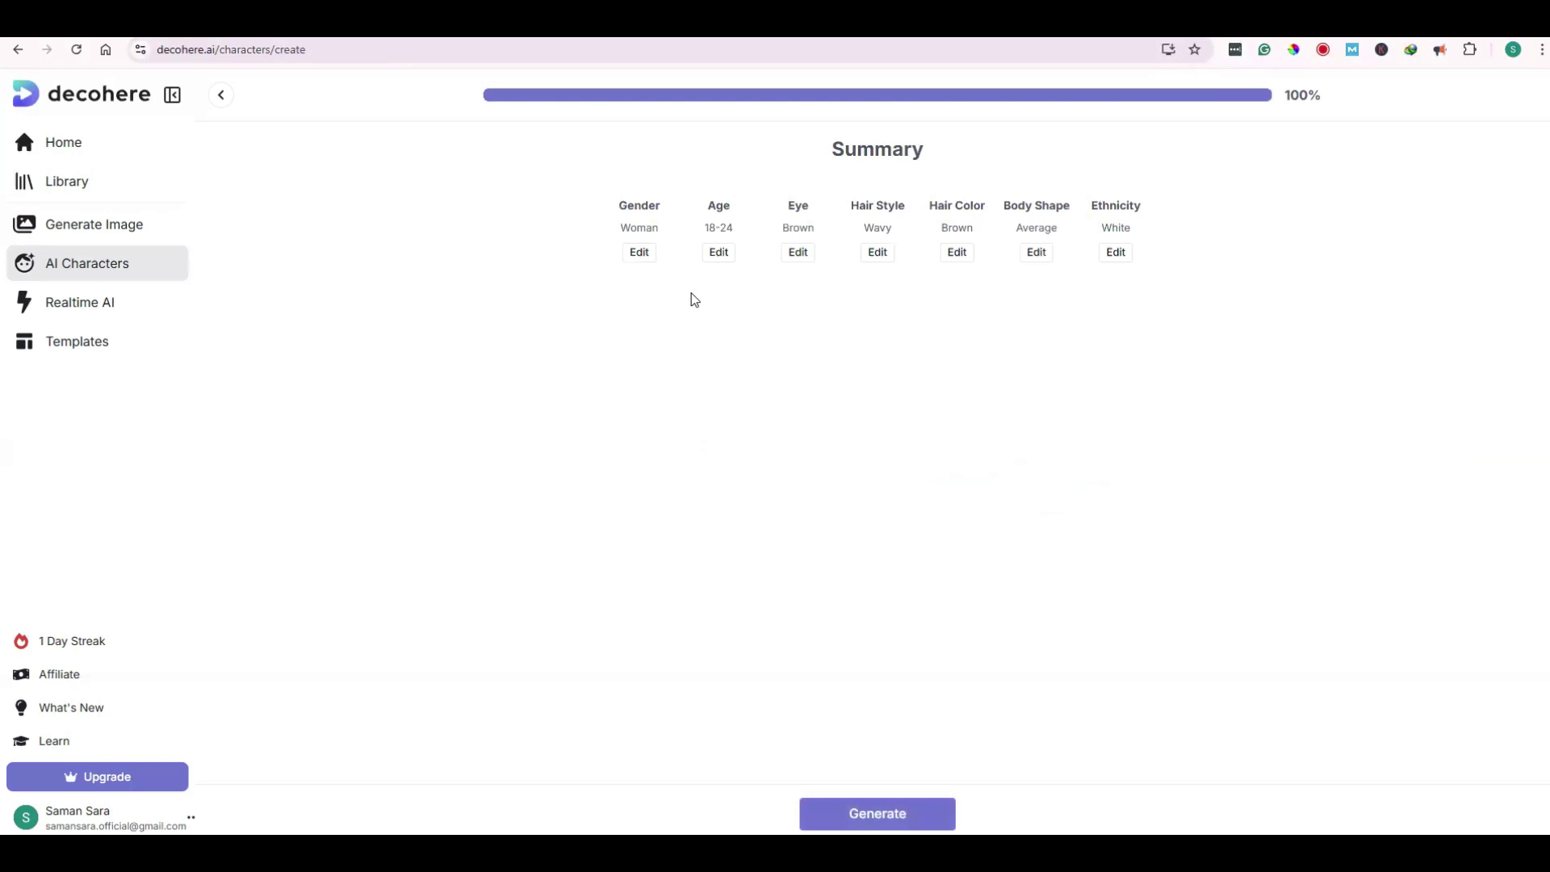
Generate the woman character's face from the Summary of chosen traits
{"action": "left_click", "coordinate": [894, 817]}
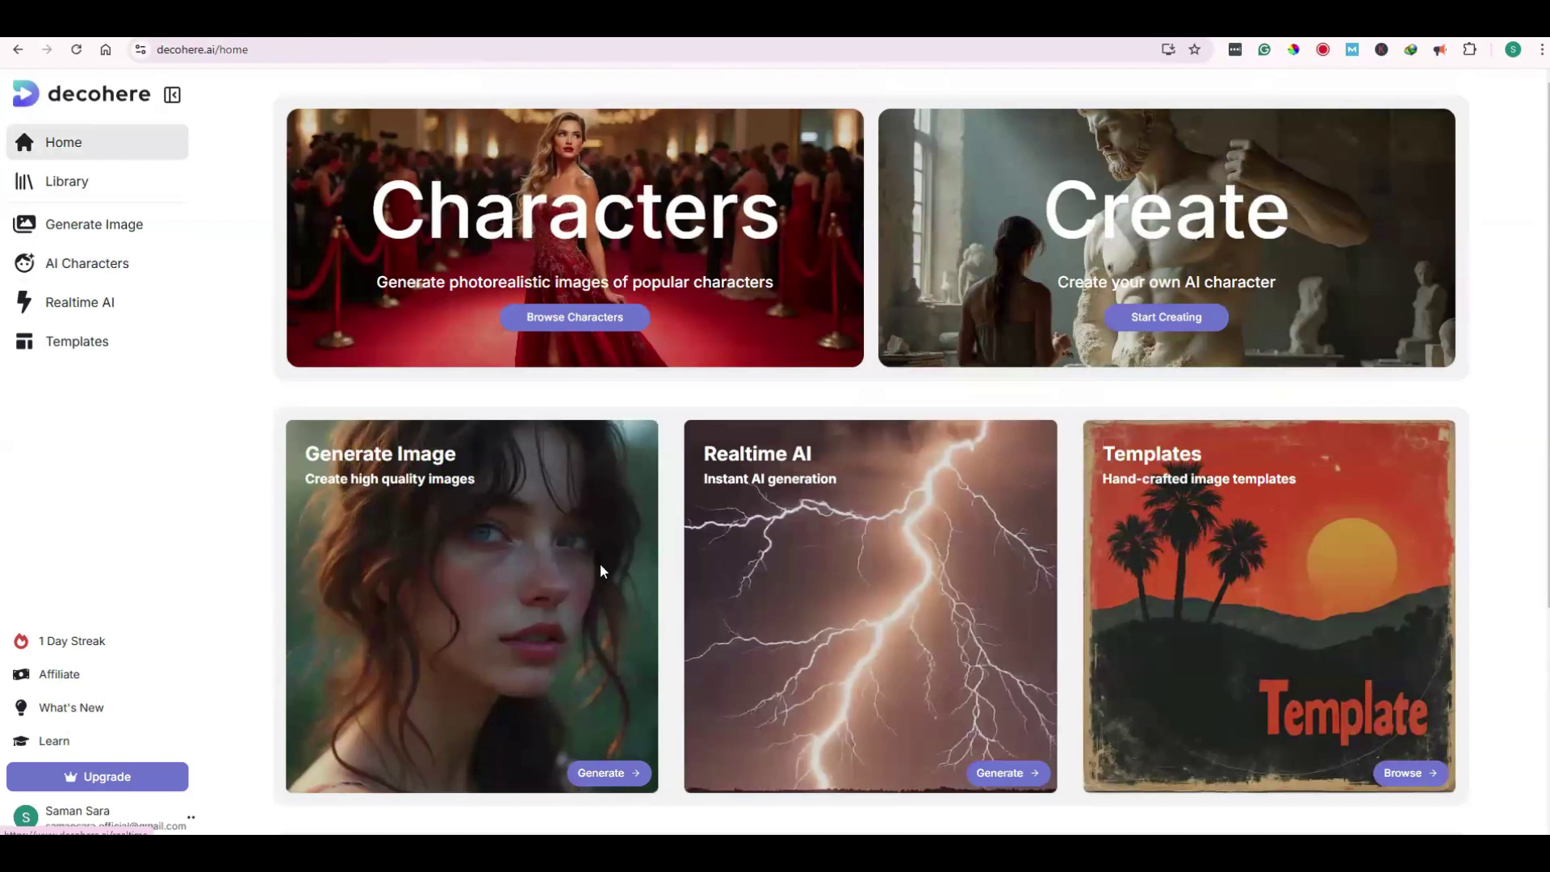
Open Realtime AI with the trout-in-a-suit prompt, keep the Wide aspect, and show the Upload menu
{"action": "left_click", "coordinate": [619, 443]}
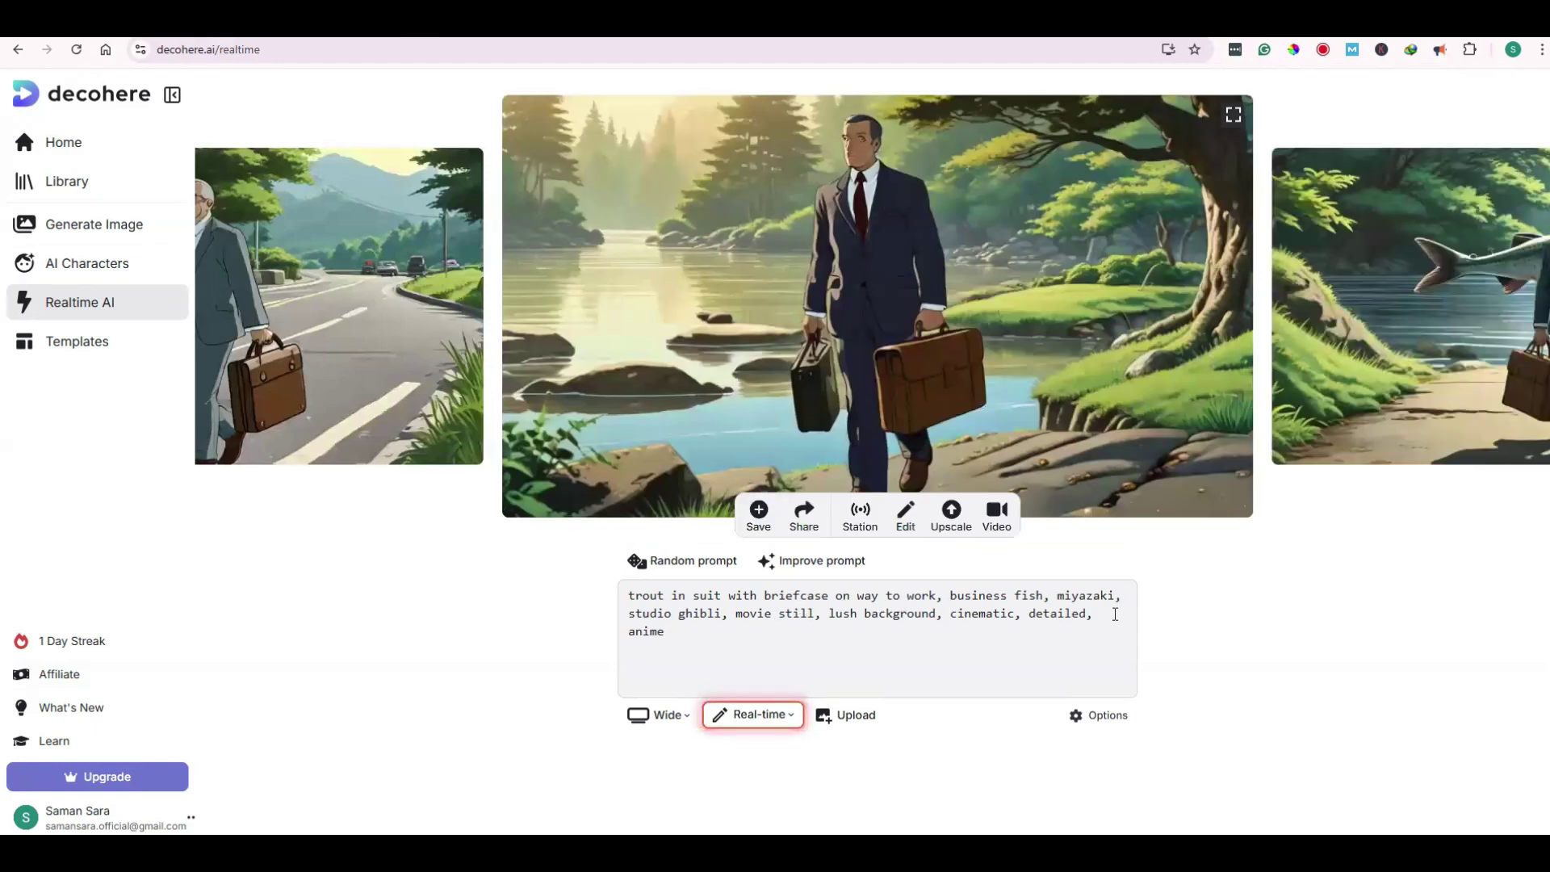
{"action": "left_click", "coordinate": [687, 723]}
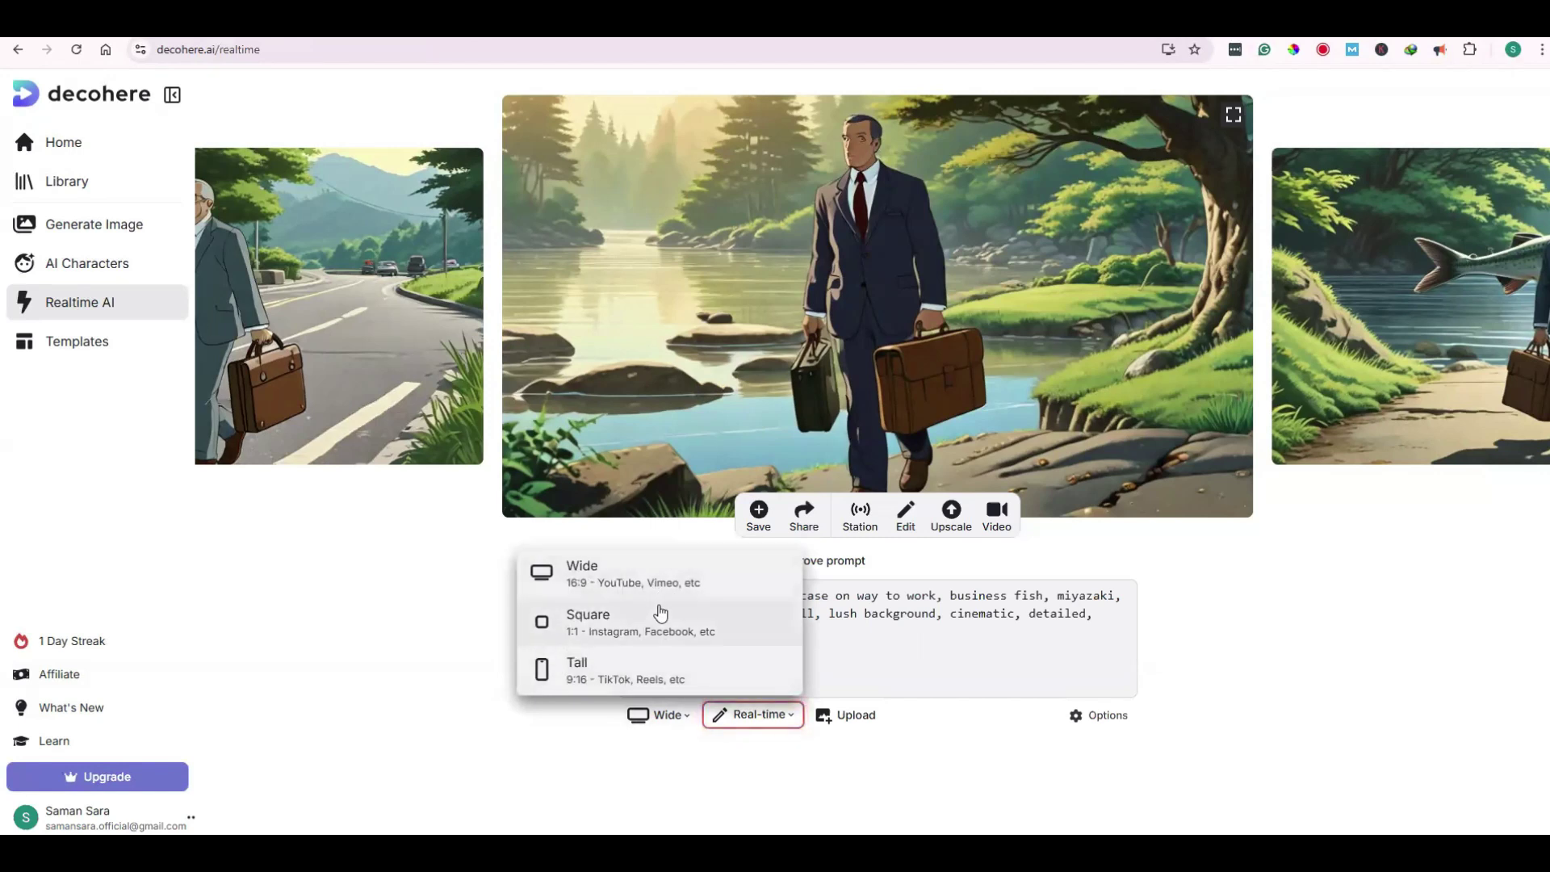
{"action": "left_click", "coordinate": [689, 721]}
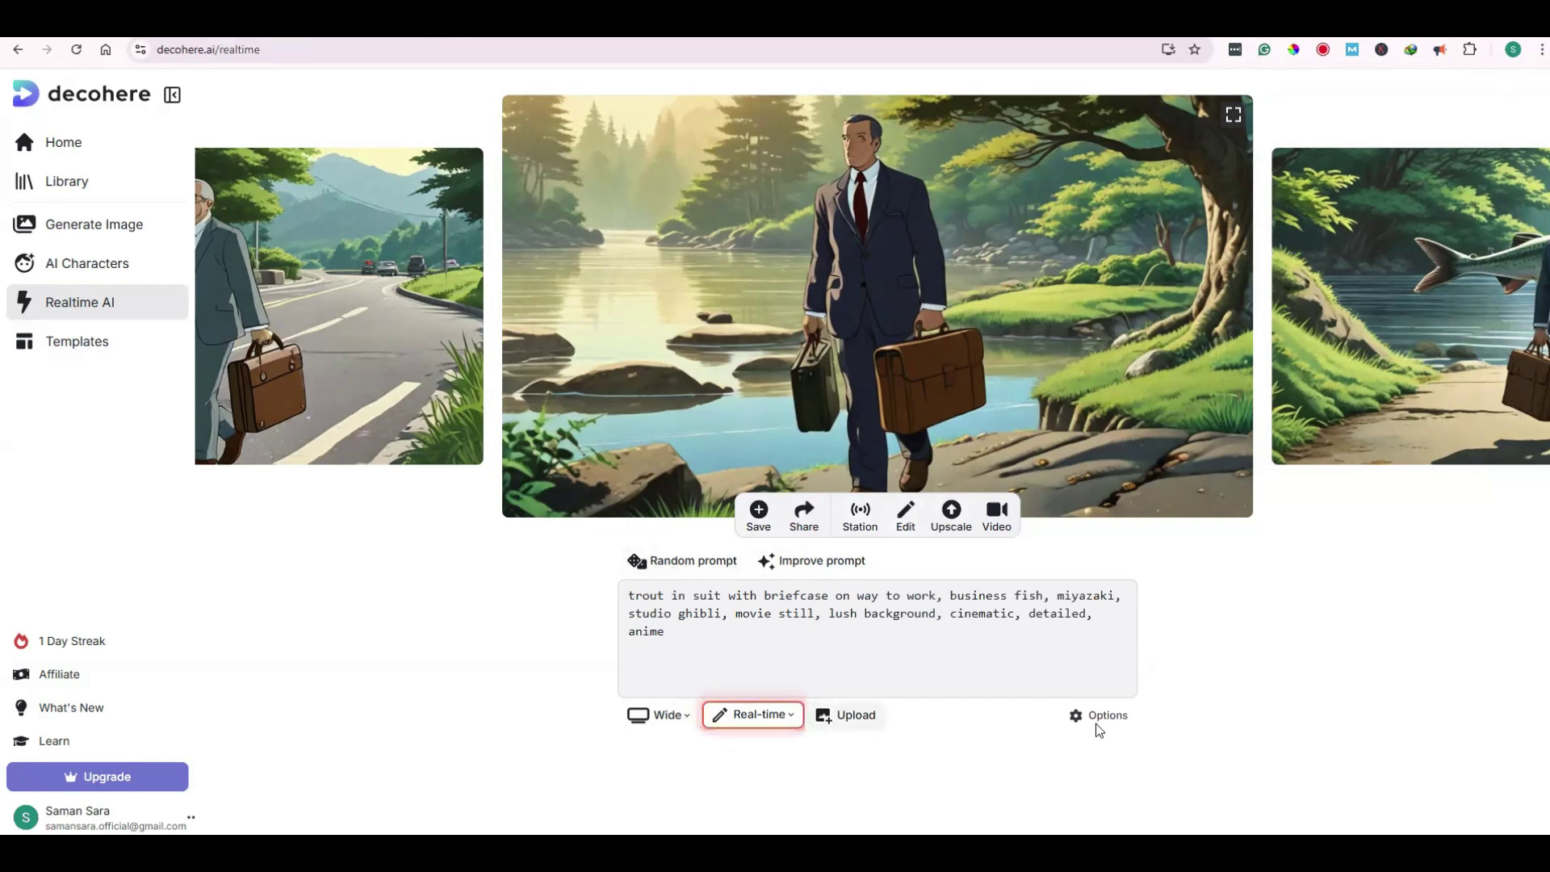
{"action": "left_click", "coordinate": [833, 721]}
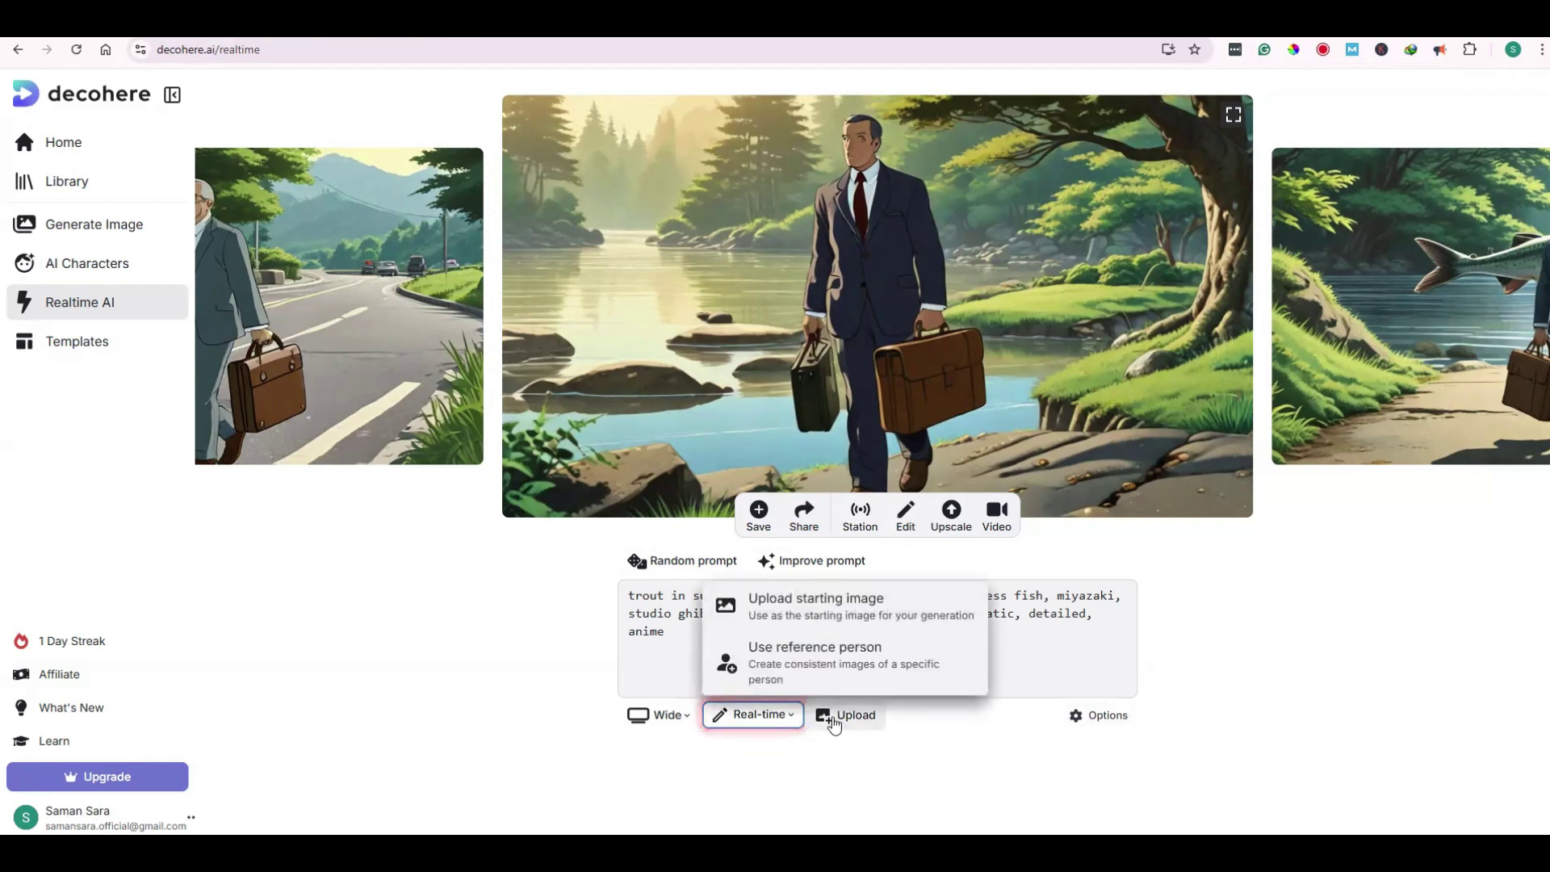
Add a sample reference face to the realtime image, then apply an improved prompt and a random one
{"action": "left_click", "coordinate": [810, 611]}
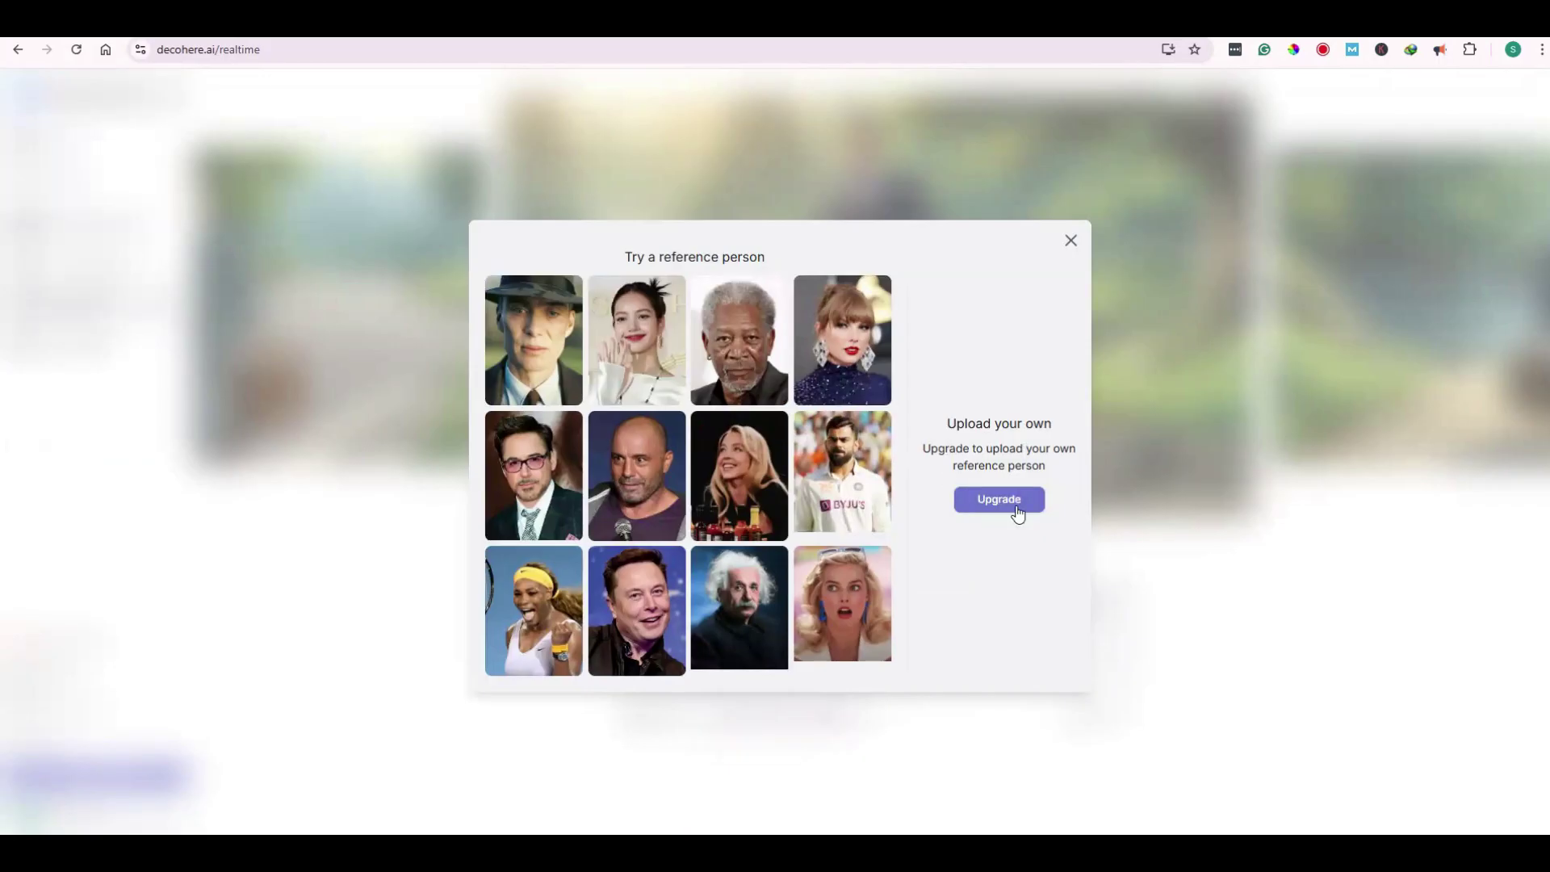
{"action": "left_click", "coordinate": [637, 472]}
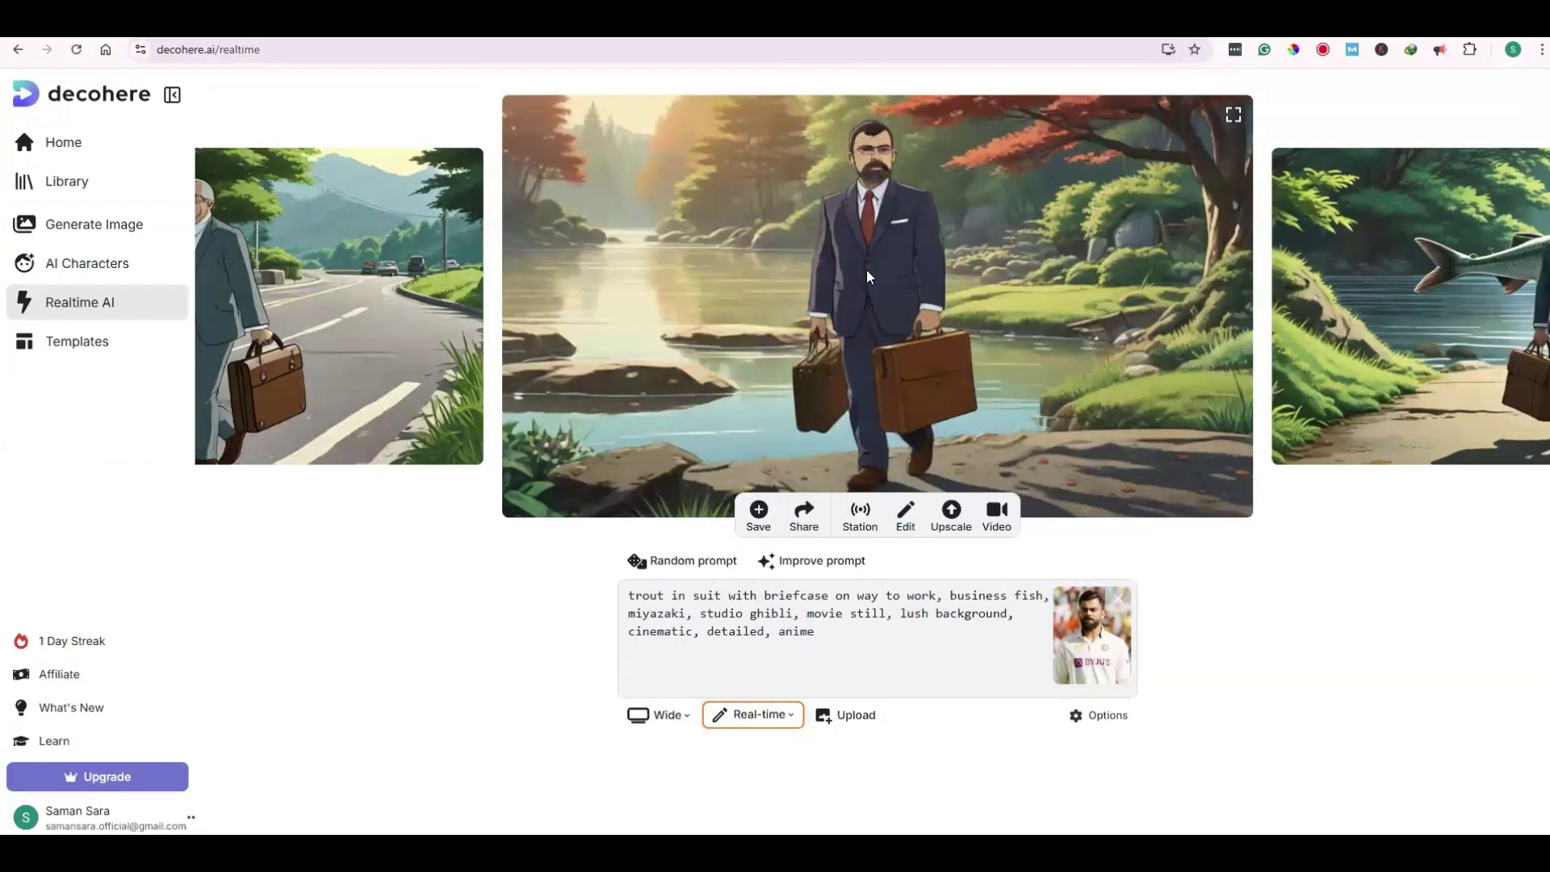
{"action": "left_click", "coordinate": [811, 562]}
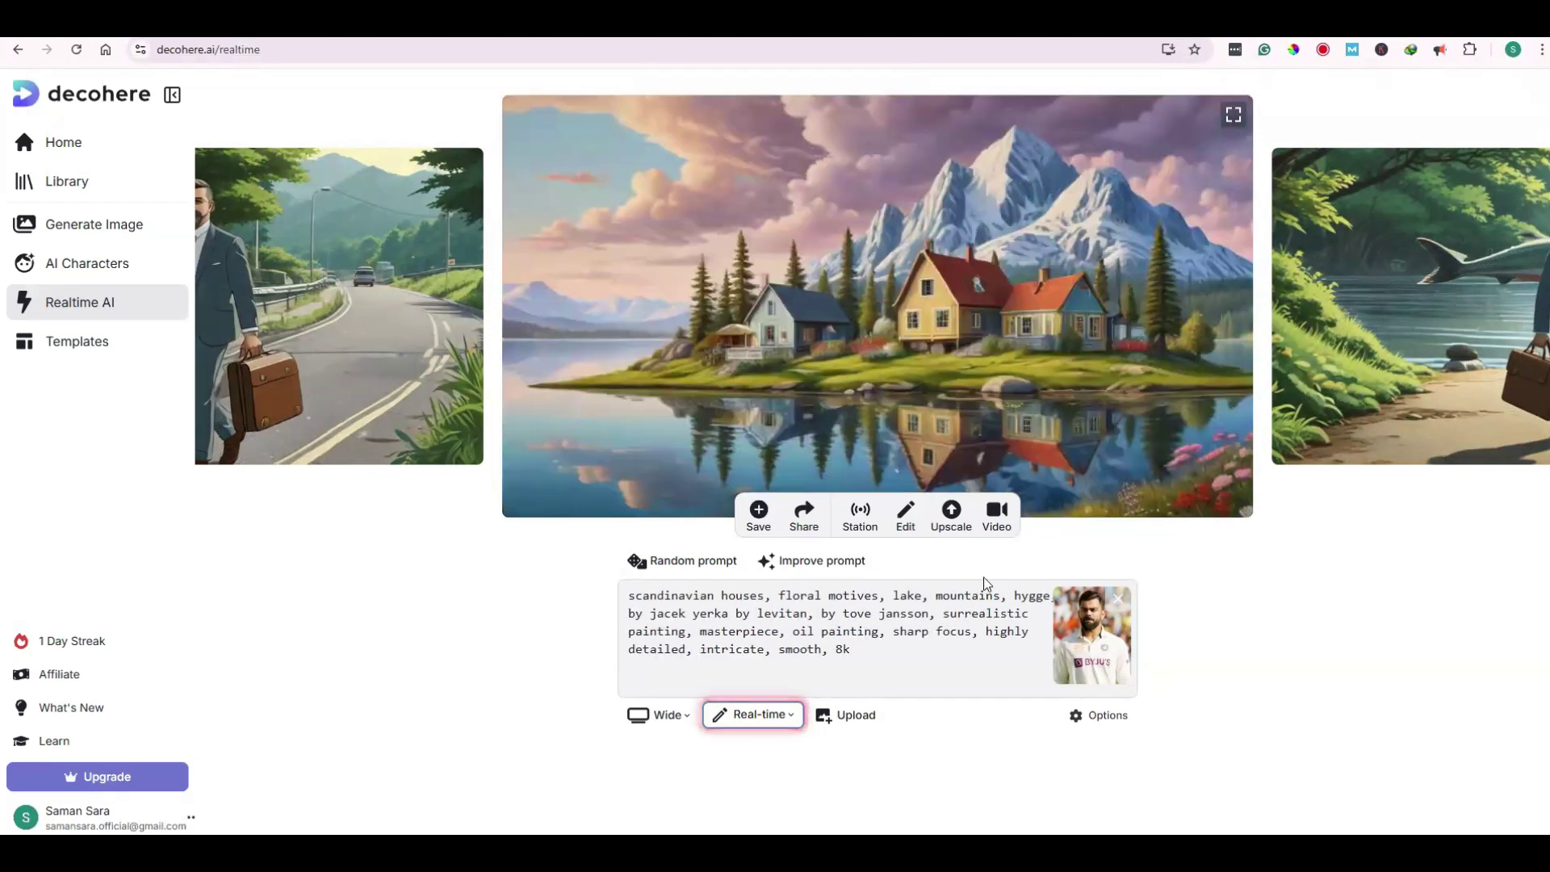
{"action": "left_click", "coordinate": [706, 559]}
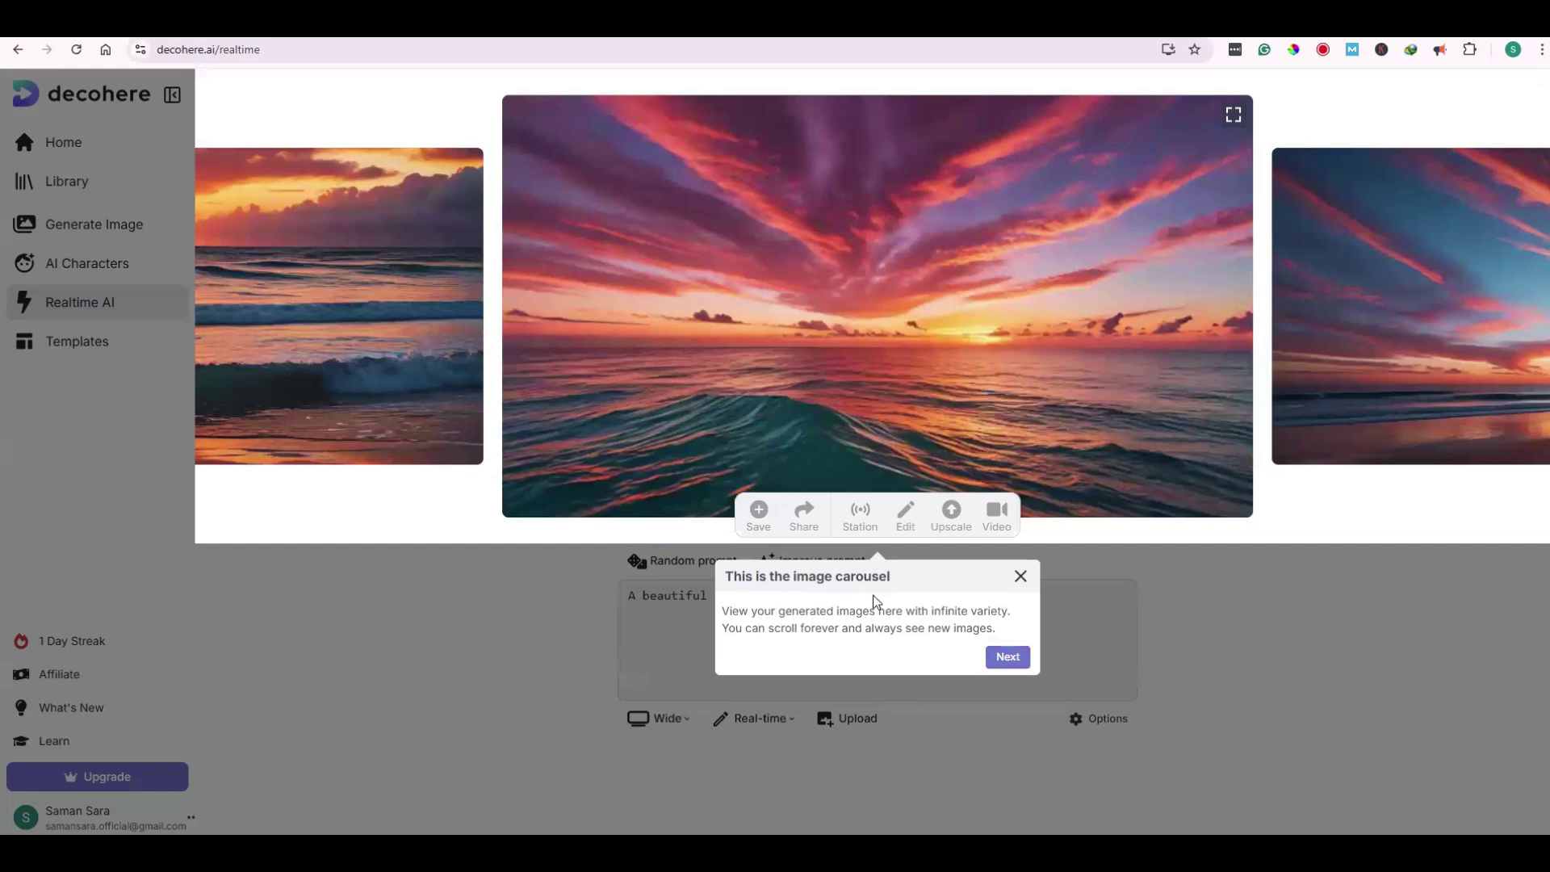
Advance the carousel tour one tip, then dismiss it
{"action": "left_click", "coordinate": [1008, 656]}
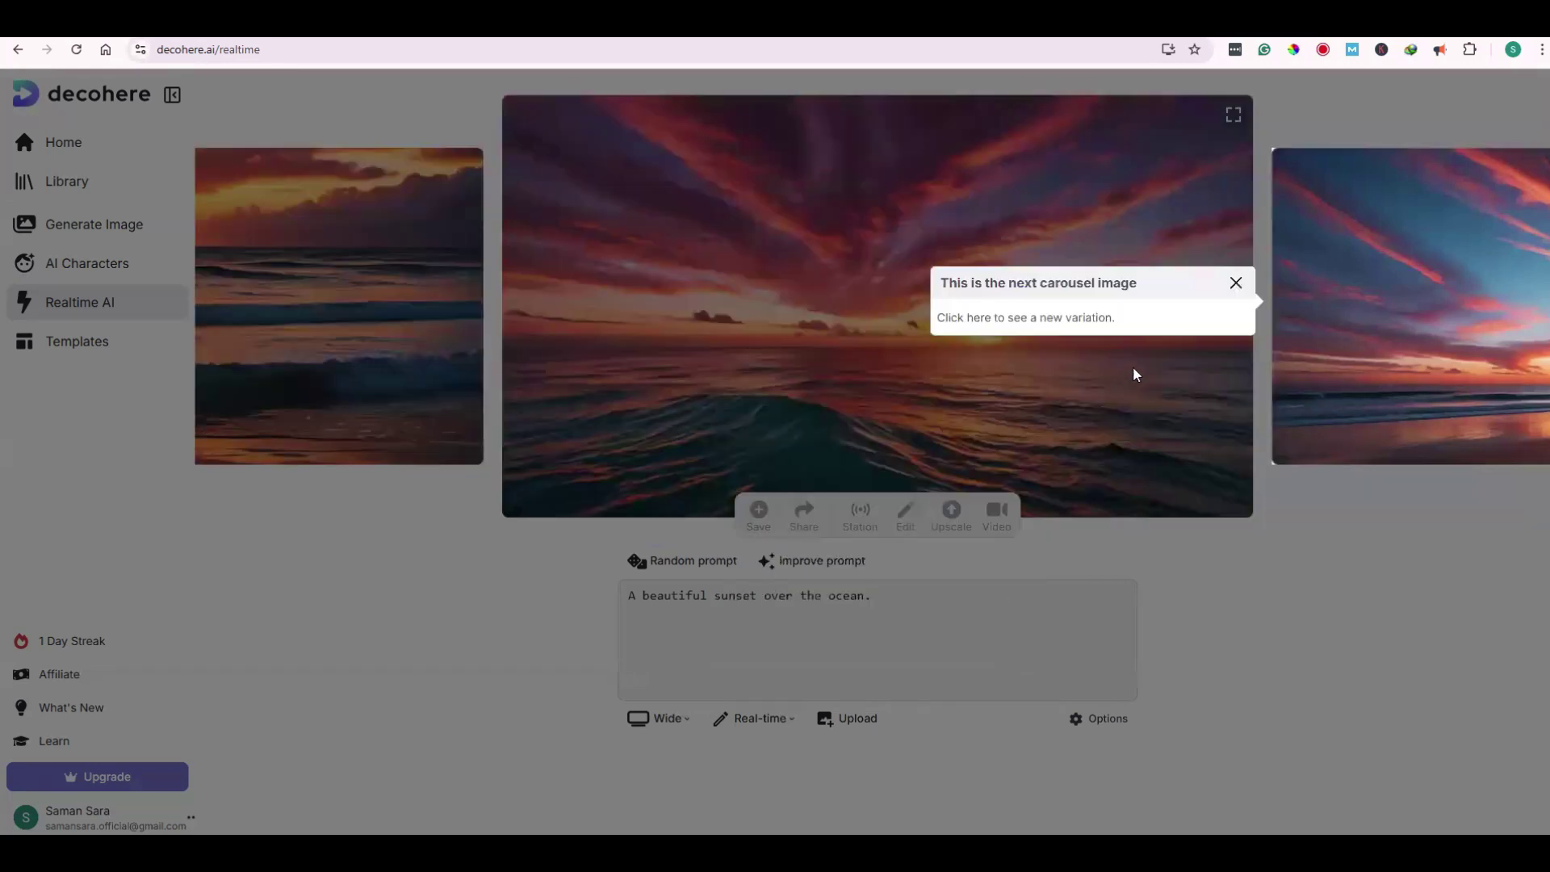
{"action": "left_click", "coordinate": [1237, 283]}
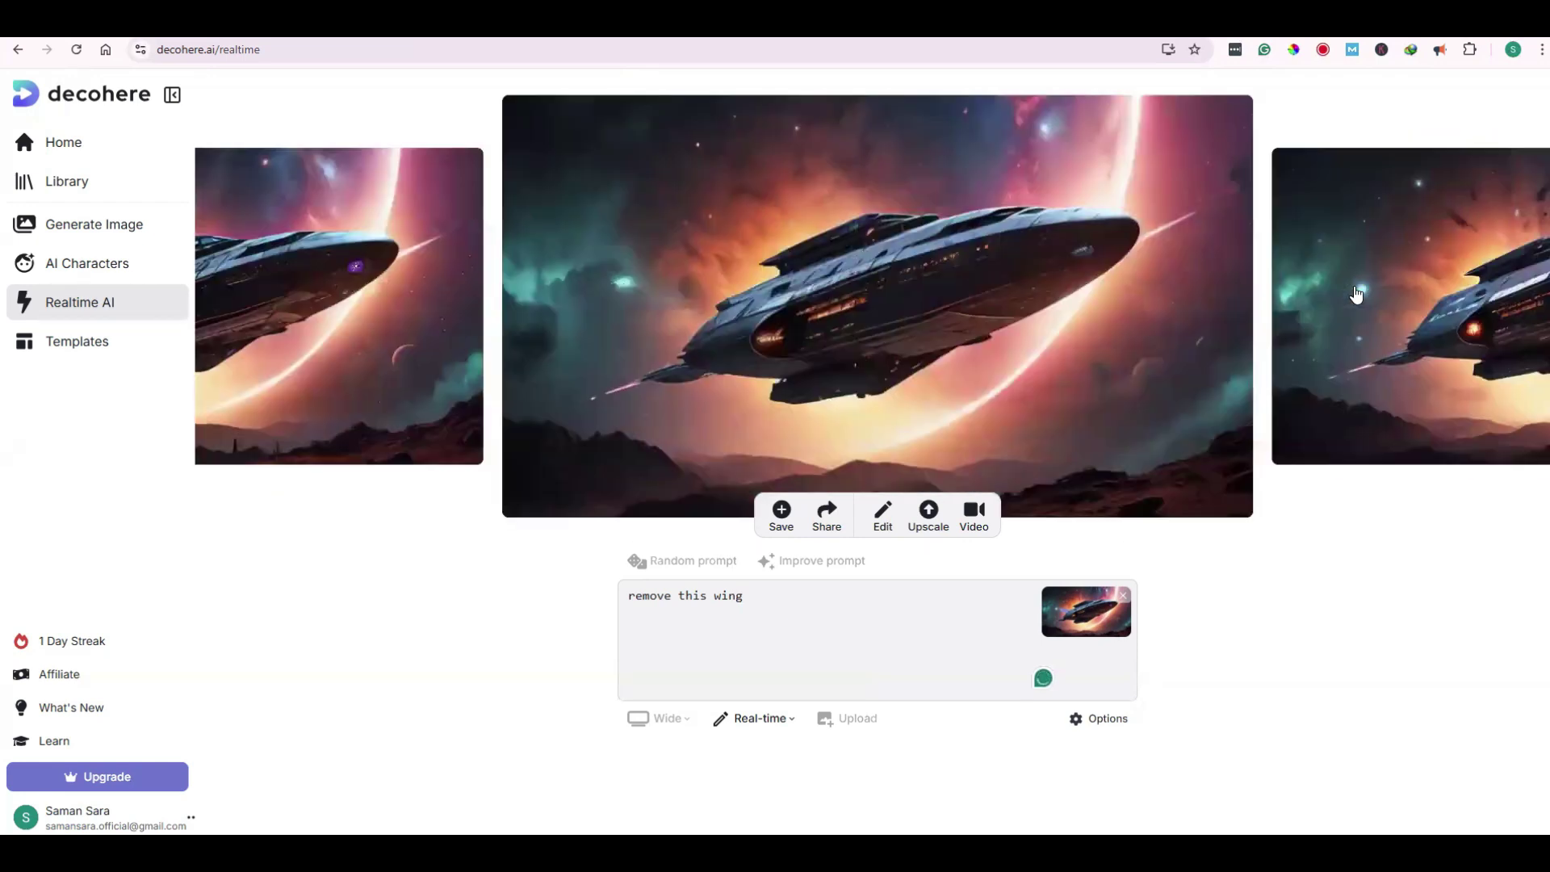
Cycle through five new spaceship variations in the carousel, then upscale the current one
{"action": "left_click", "coordinate": [1404, 299]}
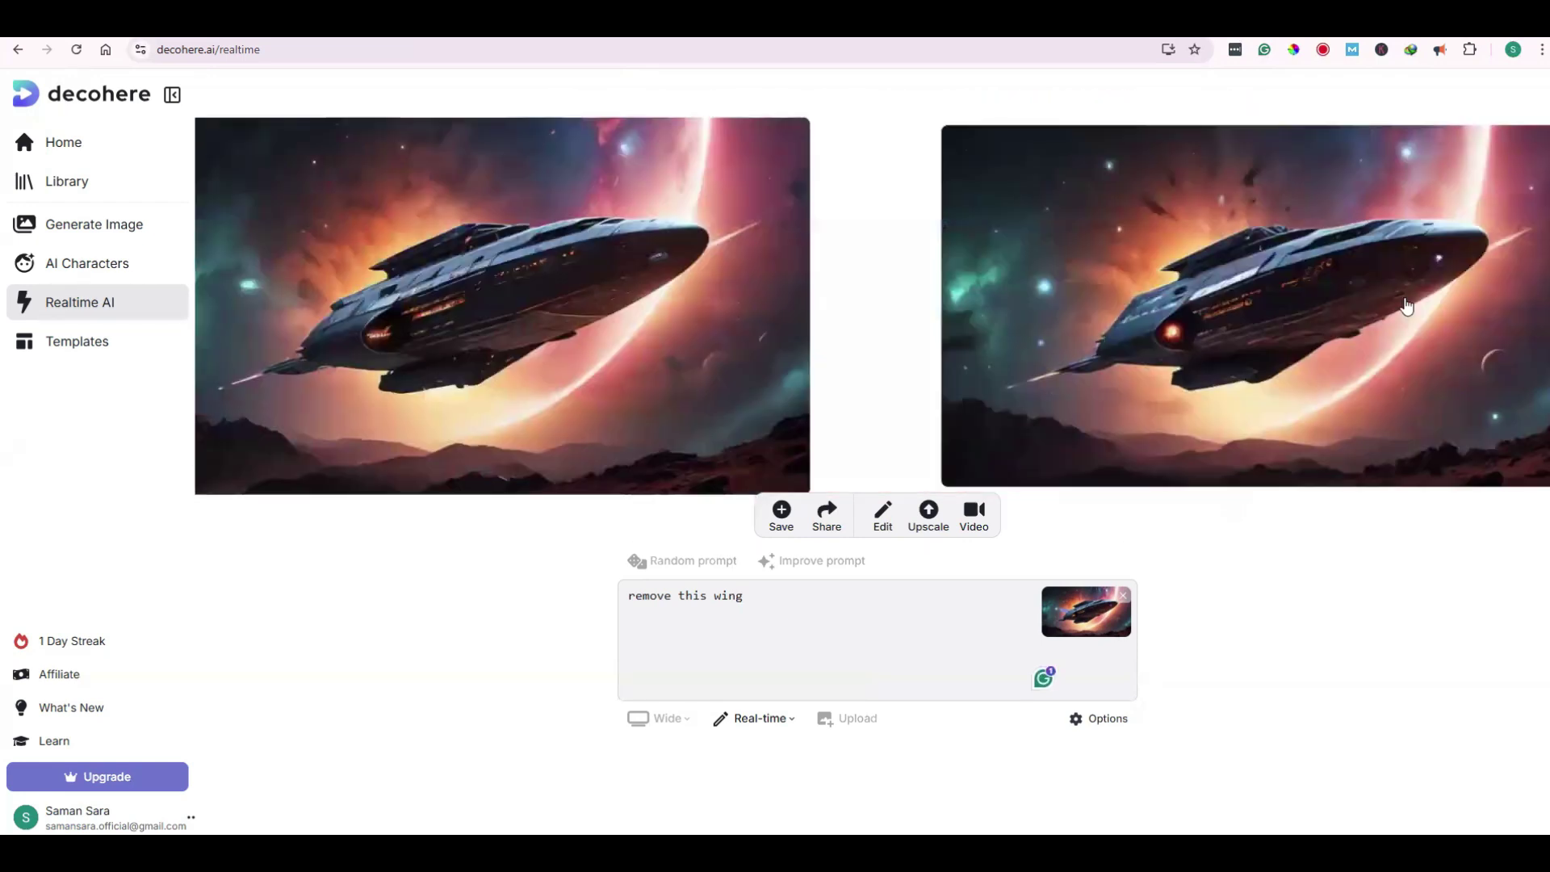
{"action": "left_click", "coordinate": [1404, 304]}
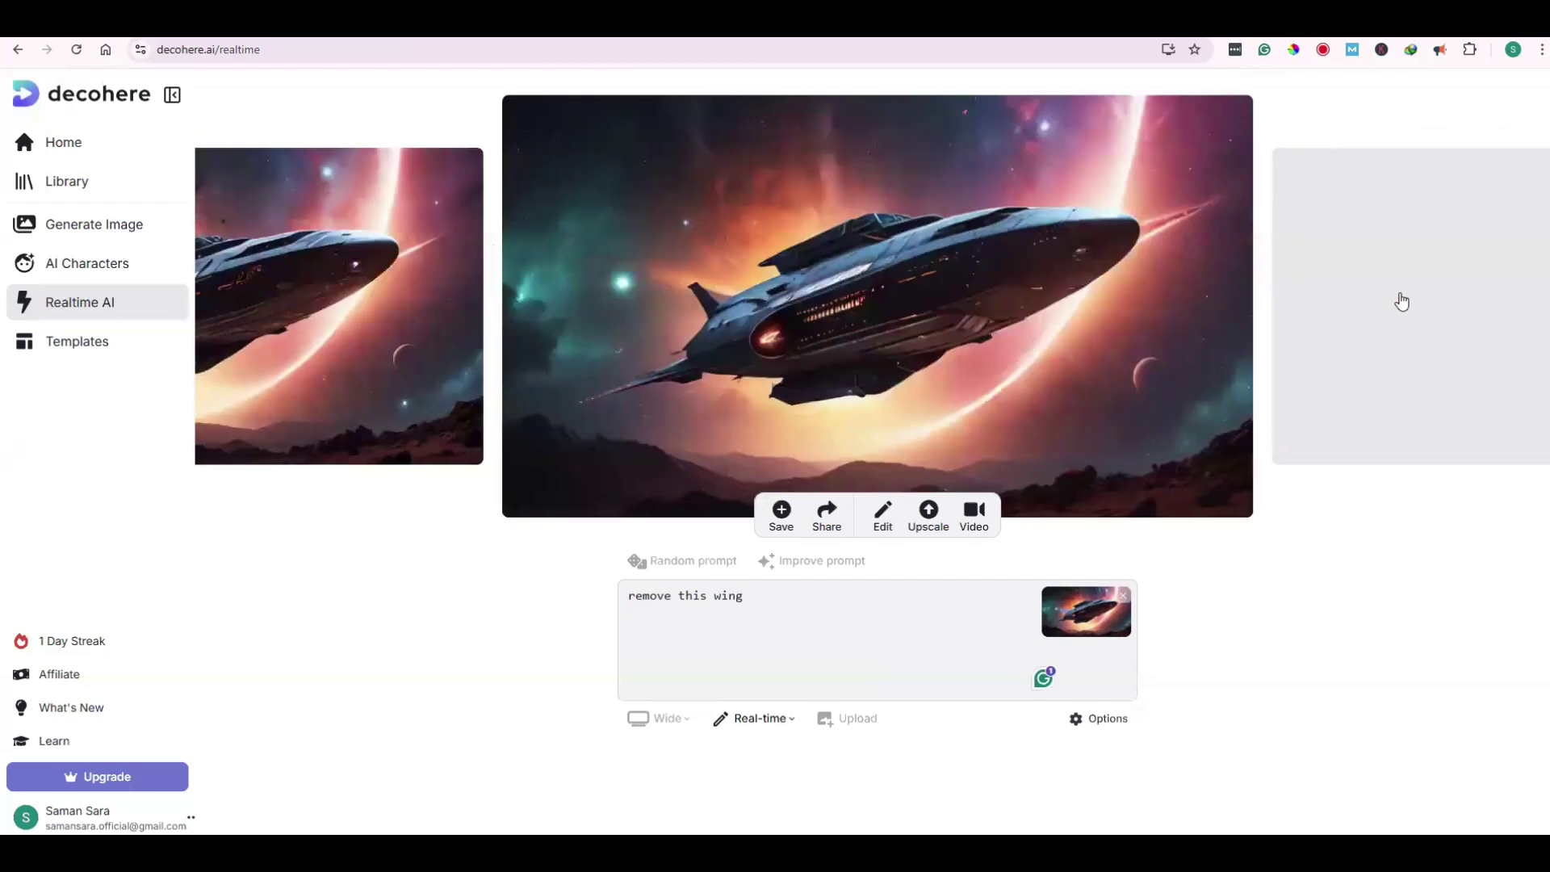
{"action": "left_click", "coordinate": [1402, 302]}
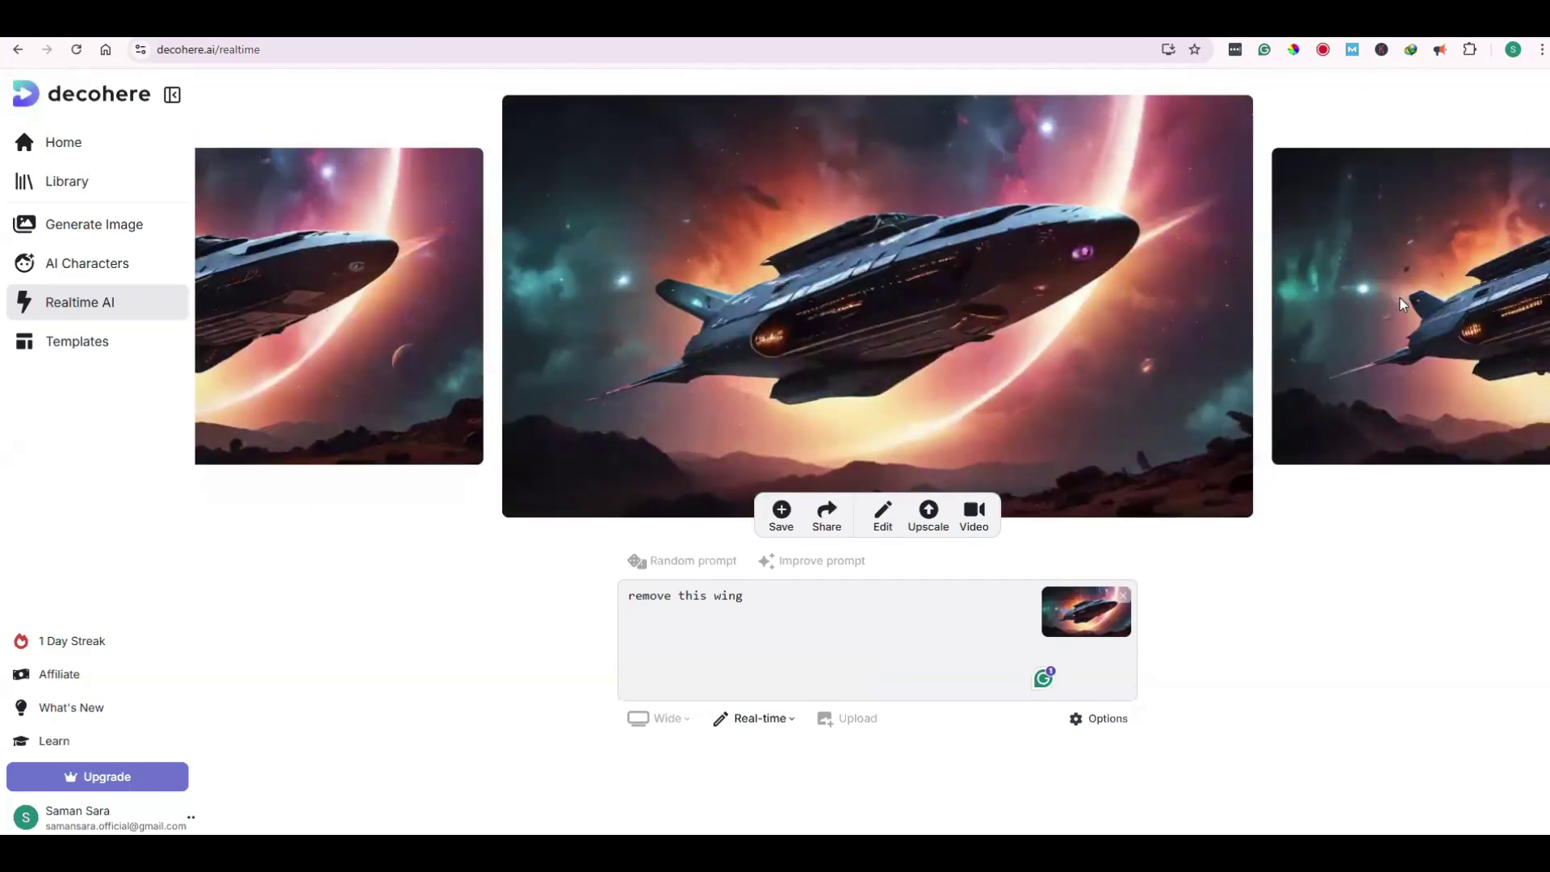
{"action": "left_click", "coordinate": [1401, 305]}
{"action": "left_click", "coordinate": [1400, 303]}
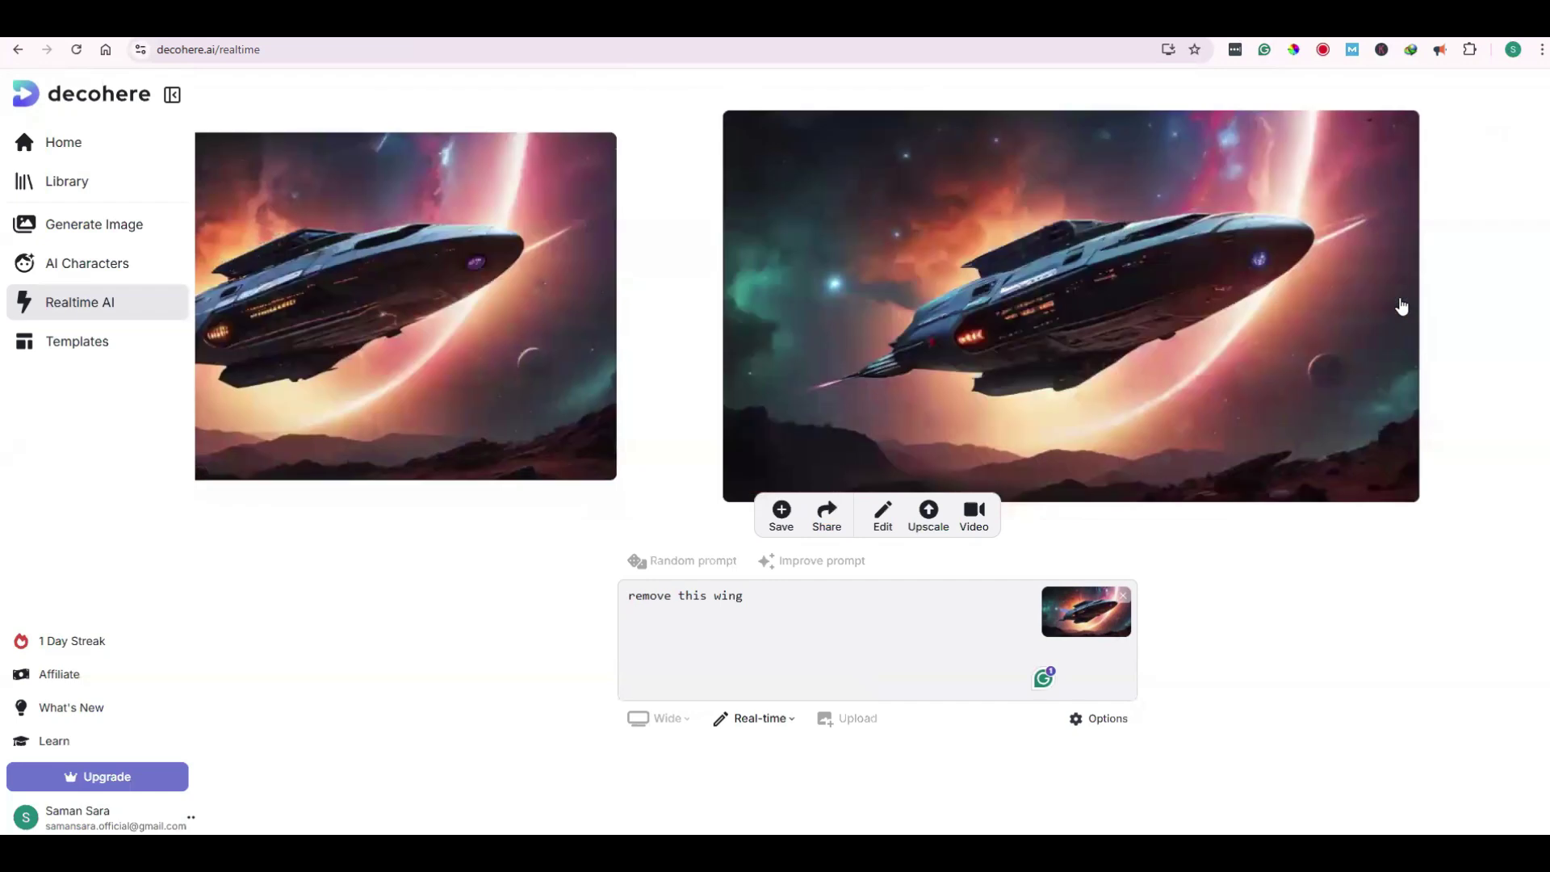
{"action": "left_click", "coordinate": [928, 513]}
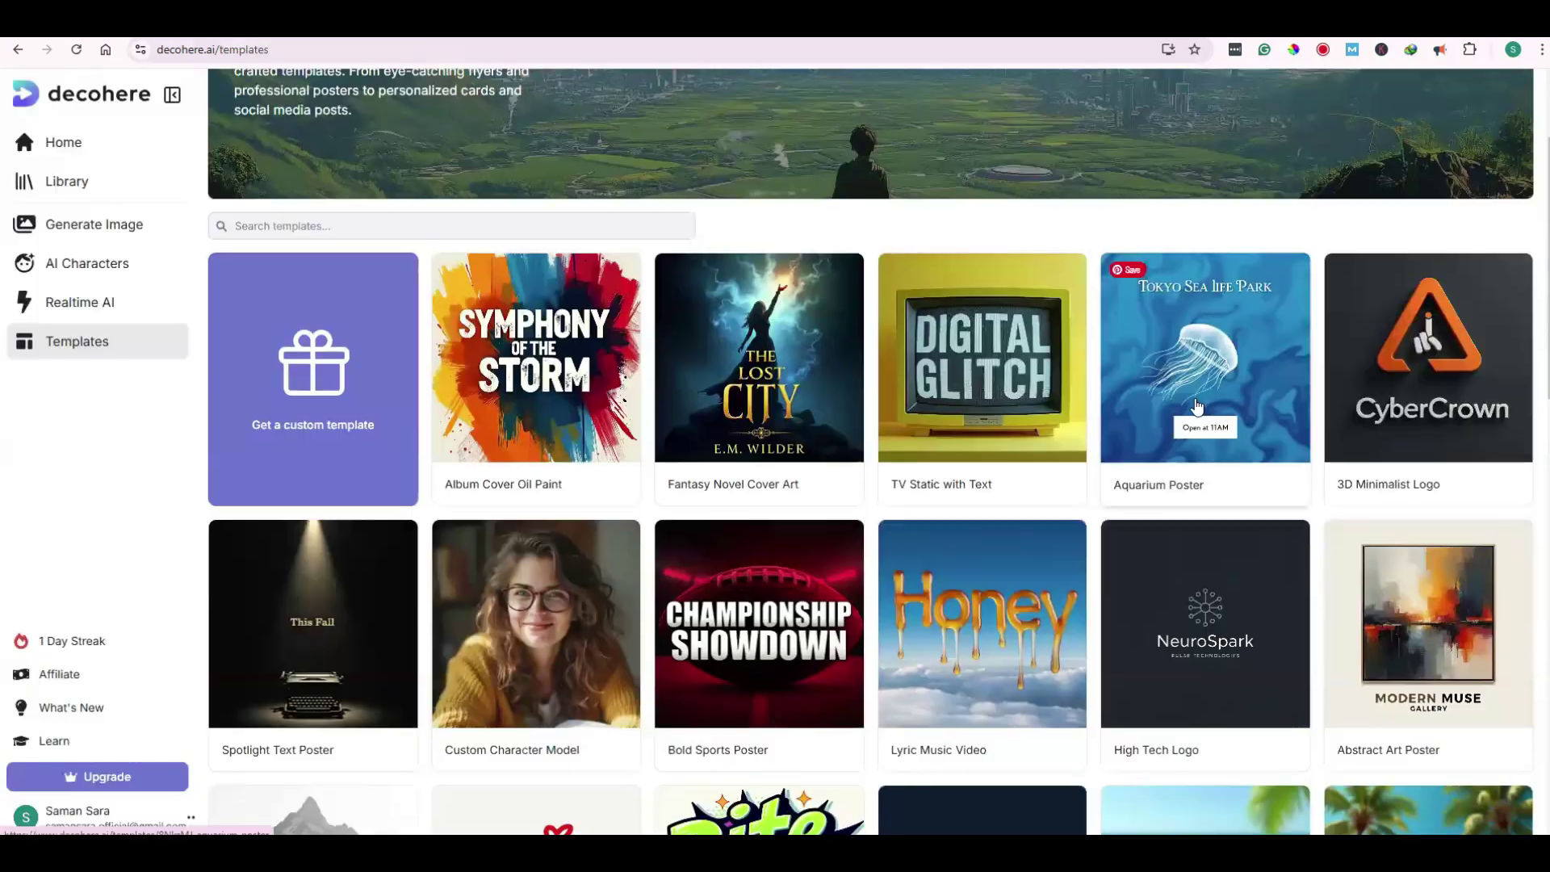
Browse the Templates grid down to designs like Spotlight Text Poster and Beach Party Poster
{"action": "scroll", "coordinate": [1197, 405], "scroll_direction": "down", "scroll_amount": 3}
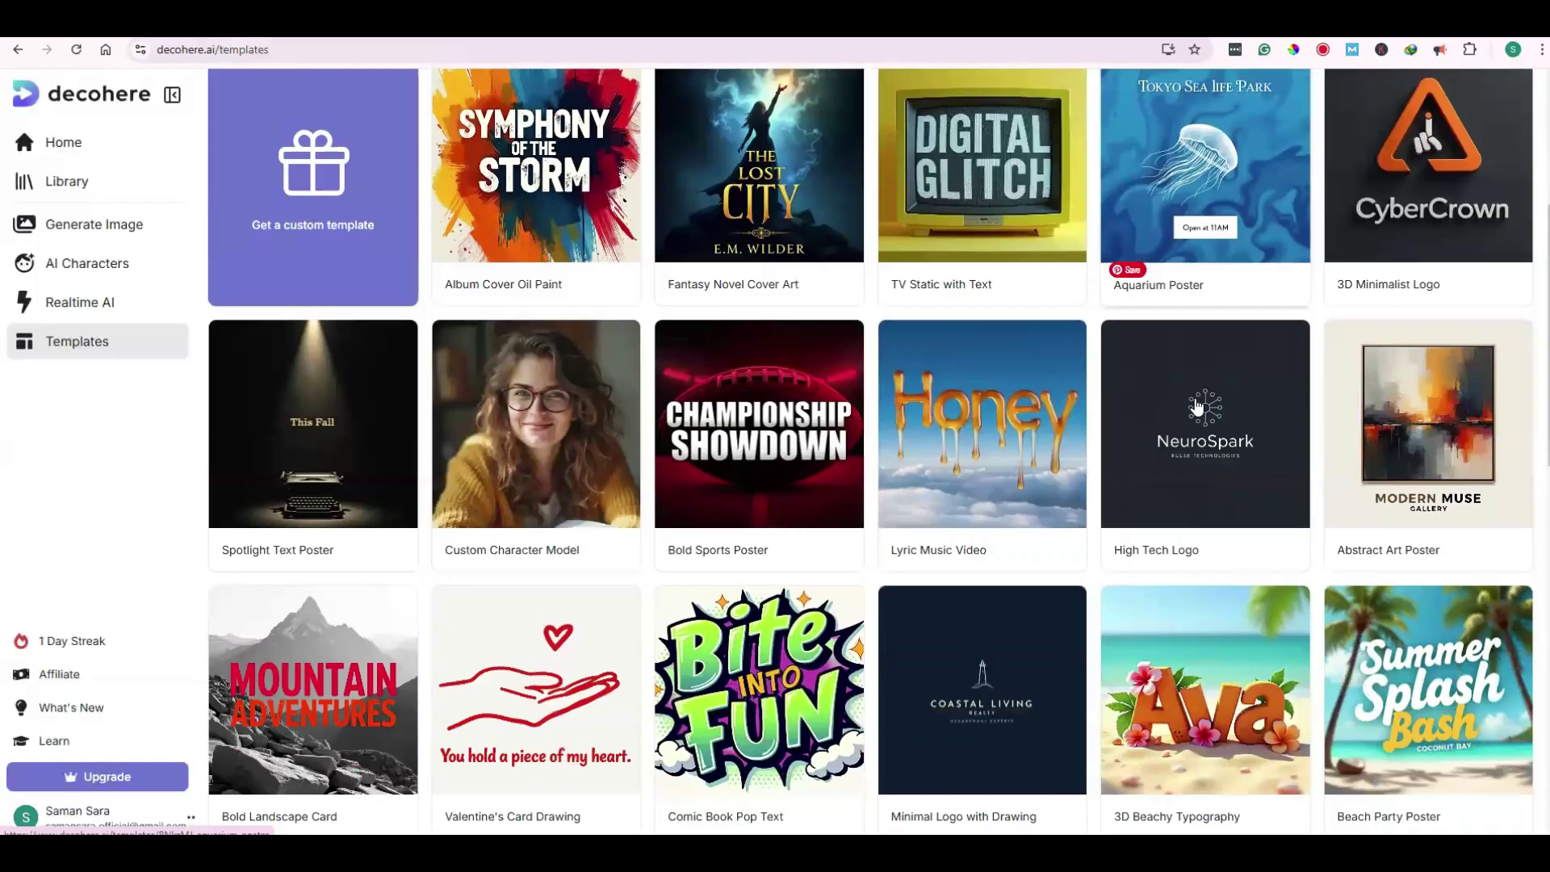
{"action": "scroll", "coordinate": [1197, 405], "scroll_direction": "down", "scroll_amount": 2}
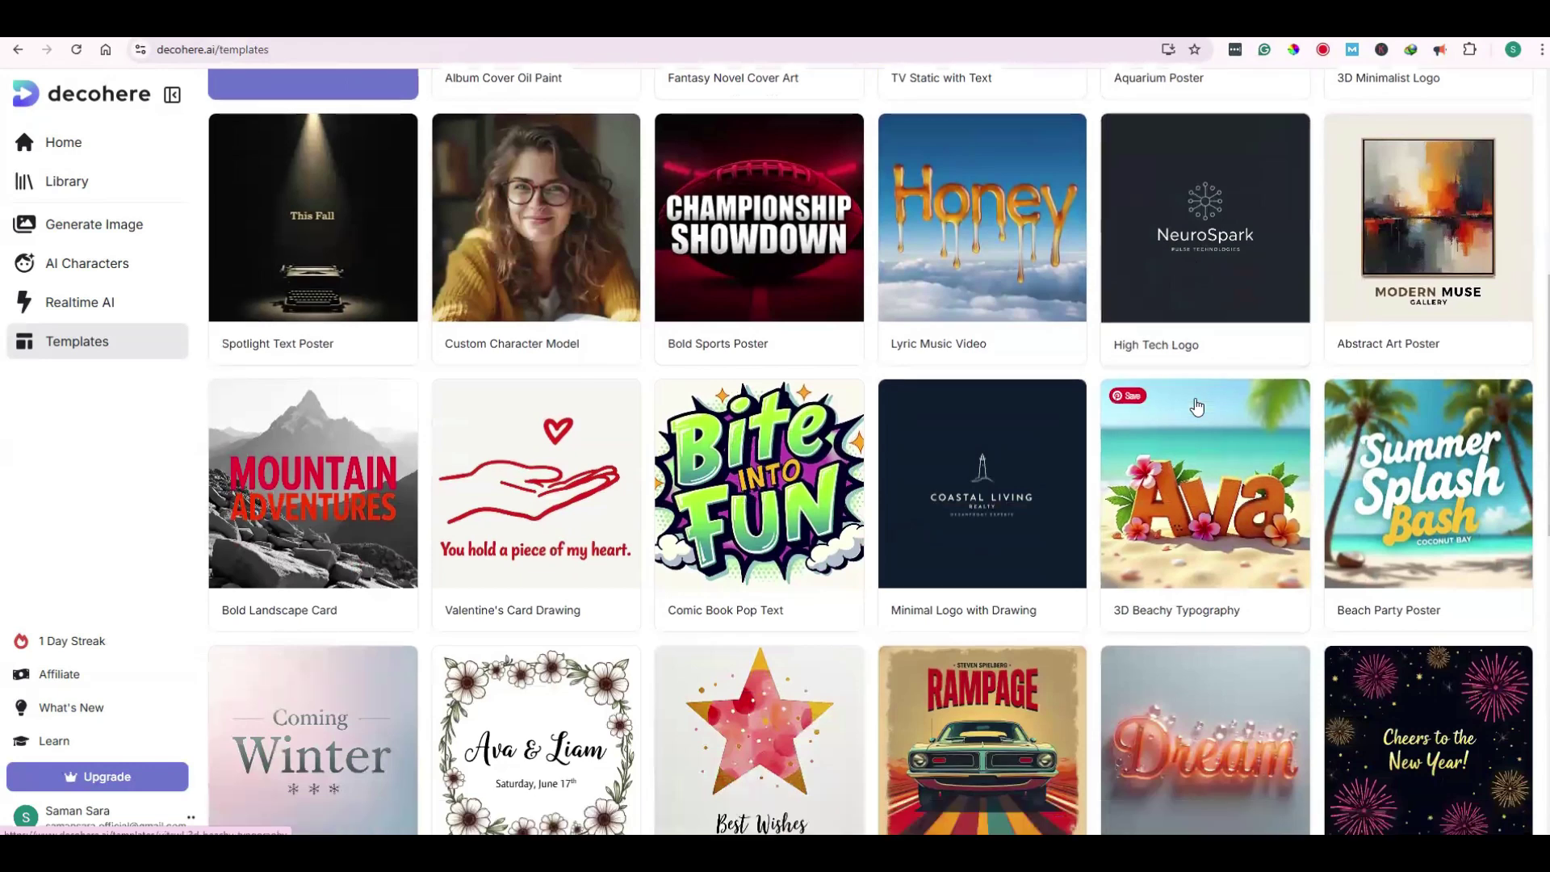
{"action": "scroll", "coordinate": [1197, 400], "scroll_direction": "down", "scroll_amount": 4}
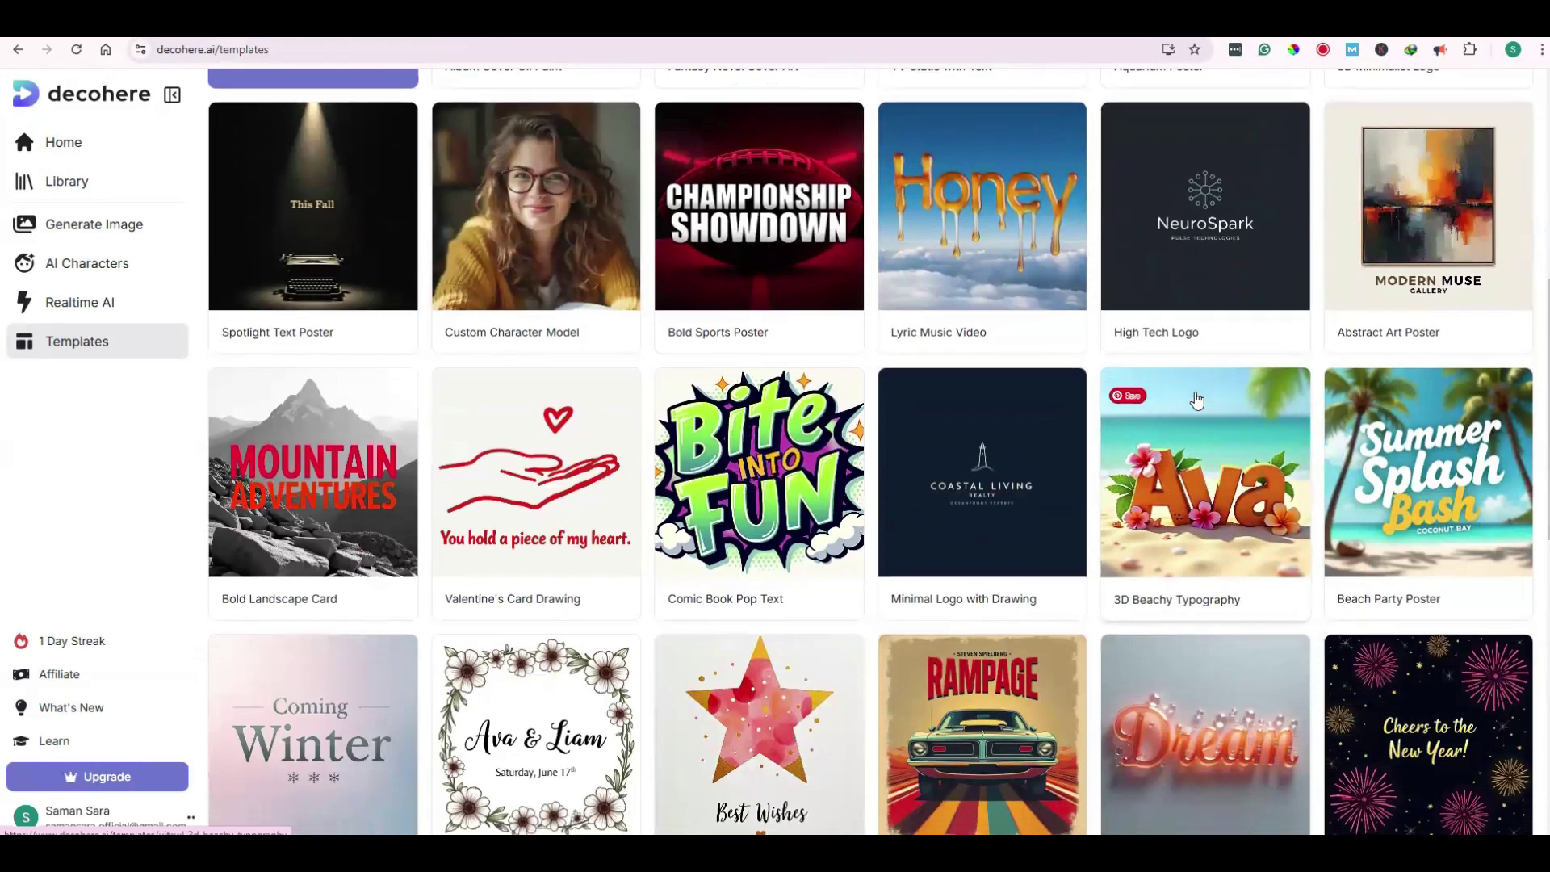
{"action": "scroll", "coordinate": [1197, 401], "scroll_direction": "up", "scroll_amount": 7}
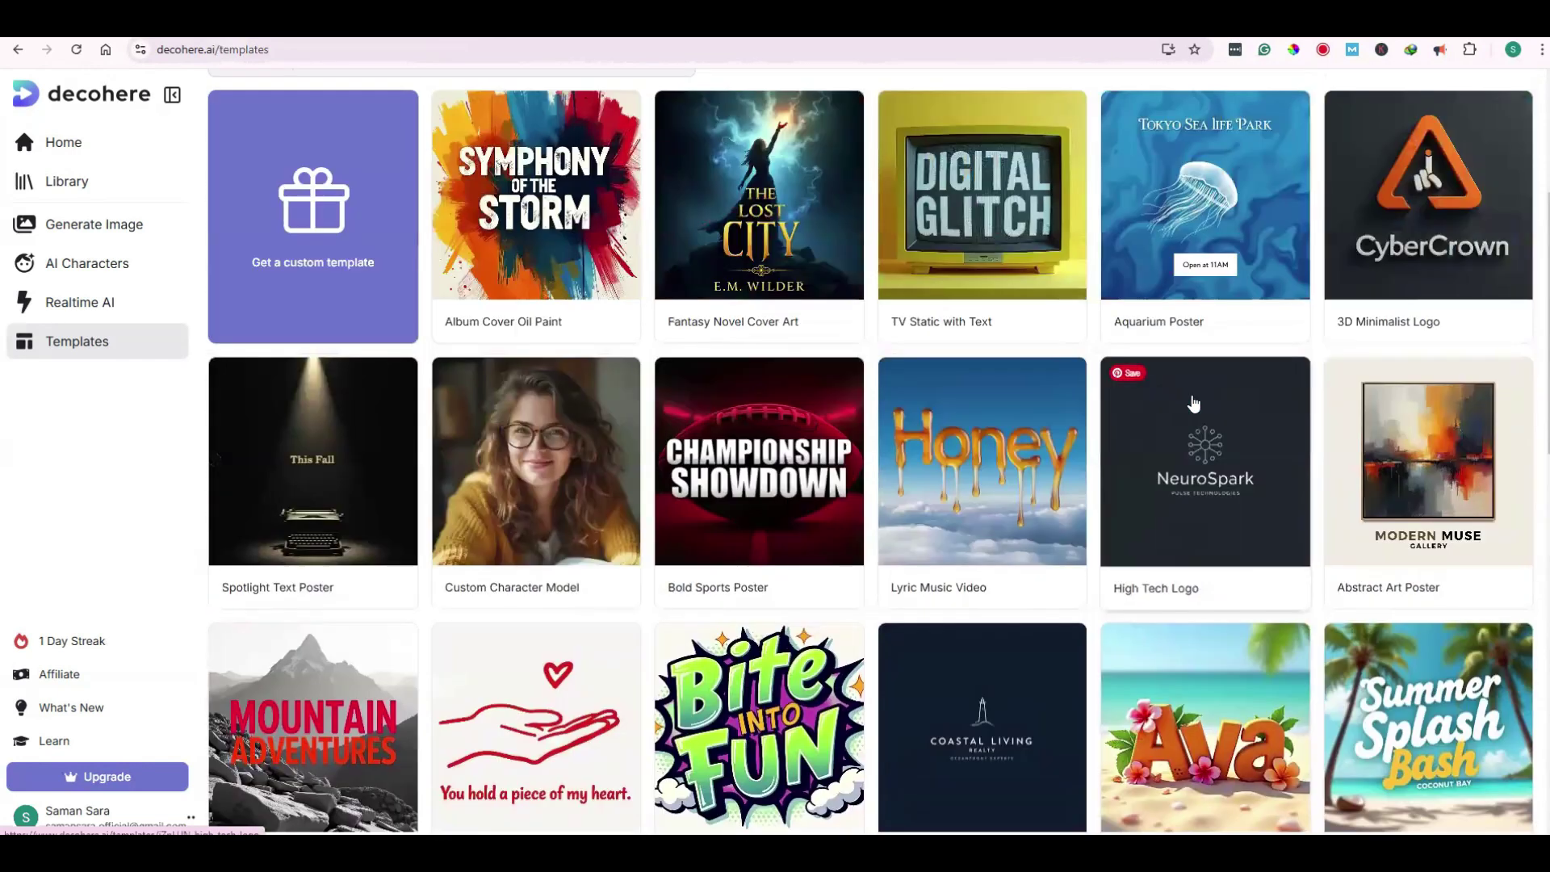